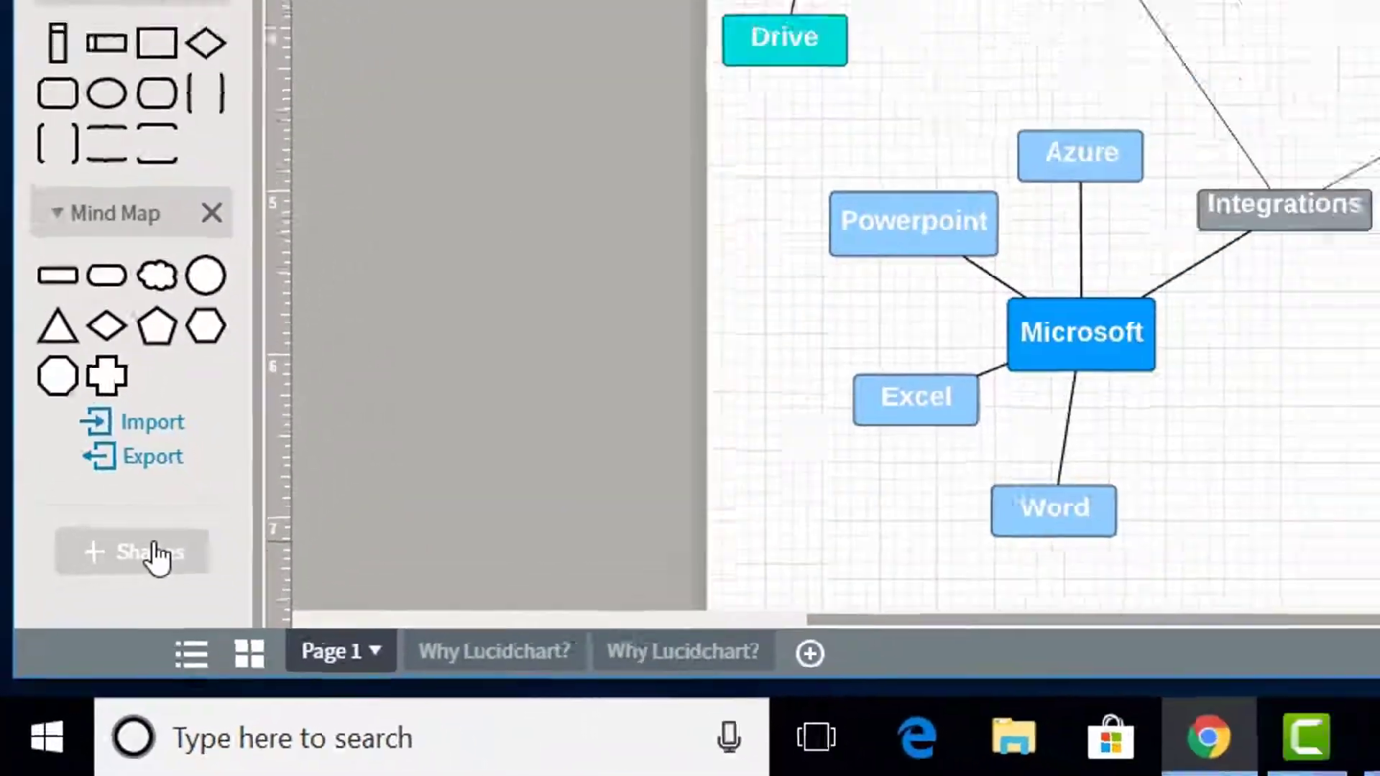
Enable the Mind Mapping shape library in the library manager and save the choice.
left_click(206, 480)
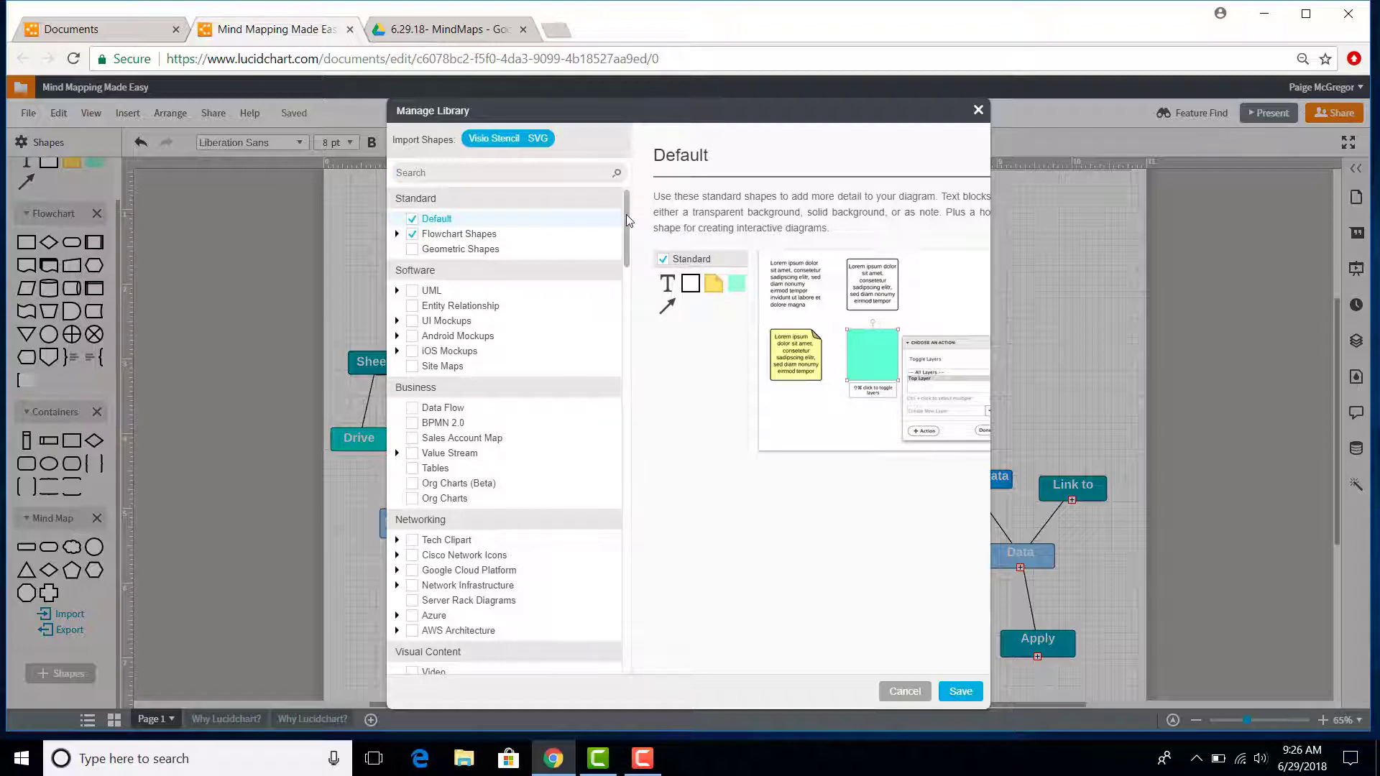
left_click_drag(627, 215, 638, 289)
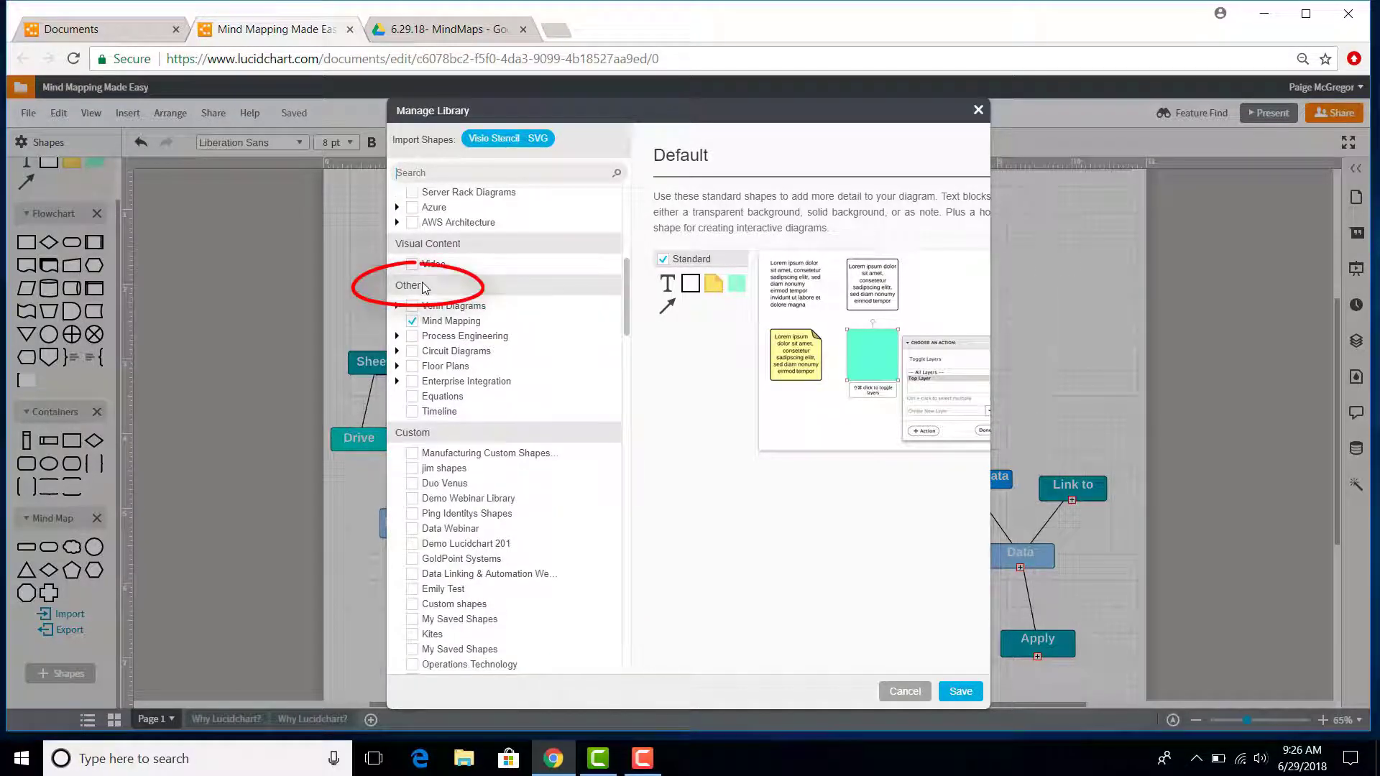
left_click(453, 305)
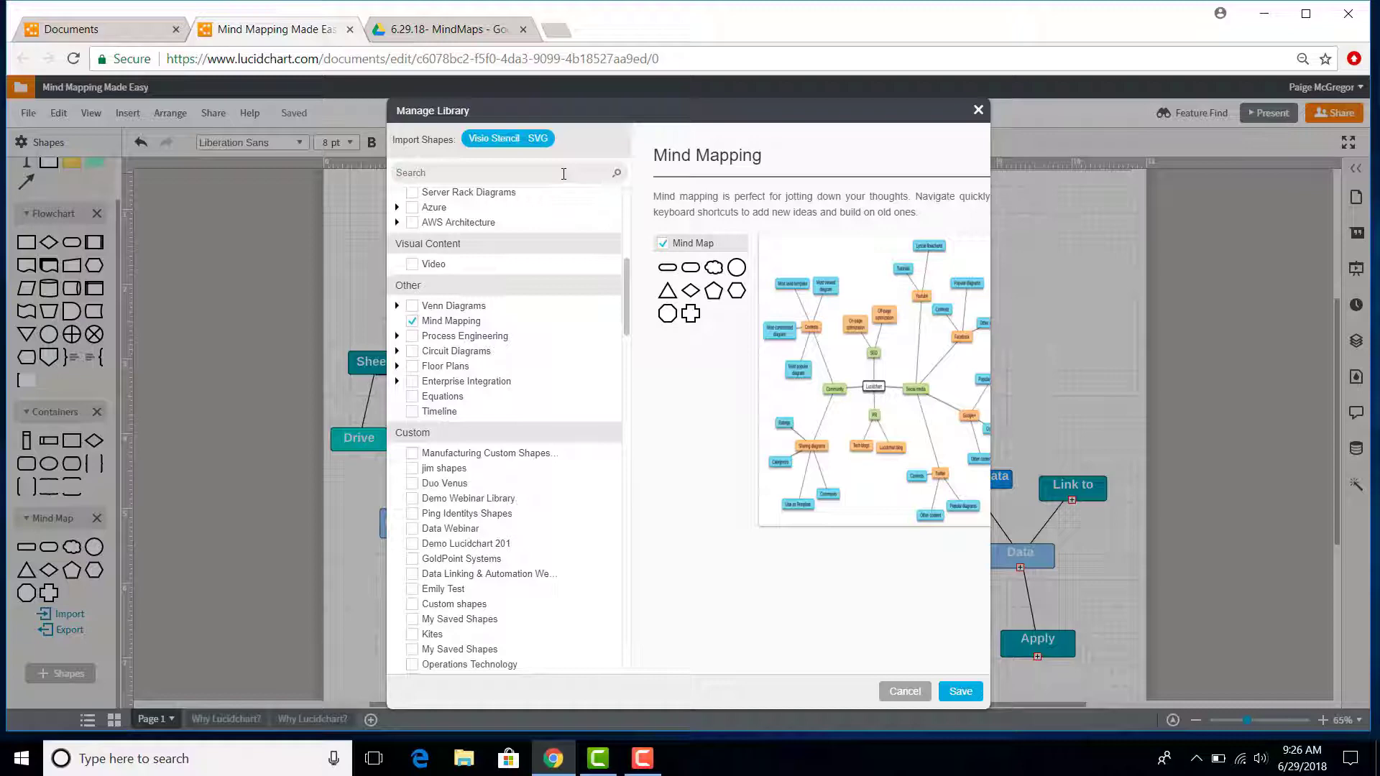
type("Mind")
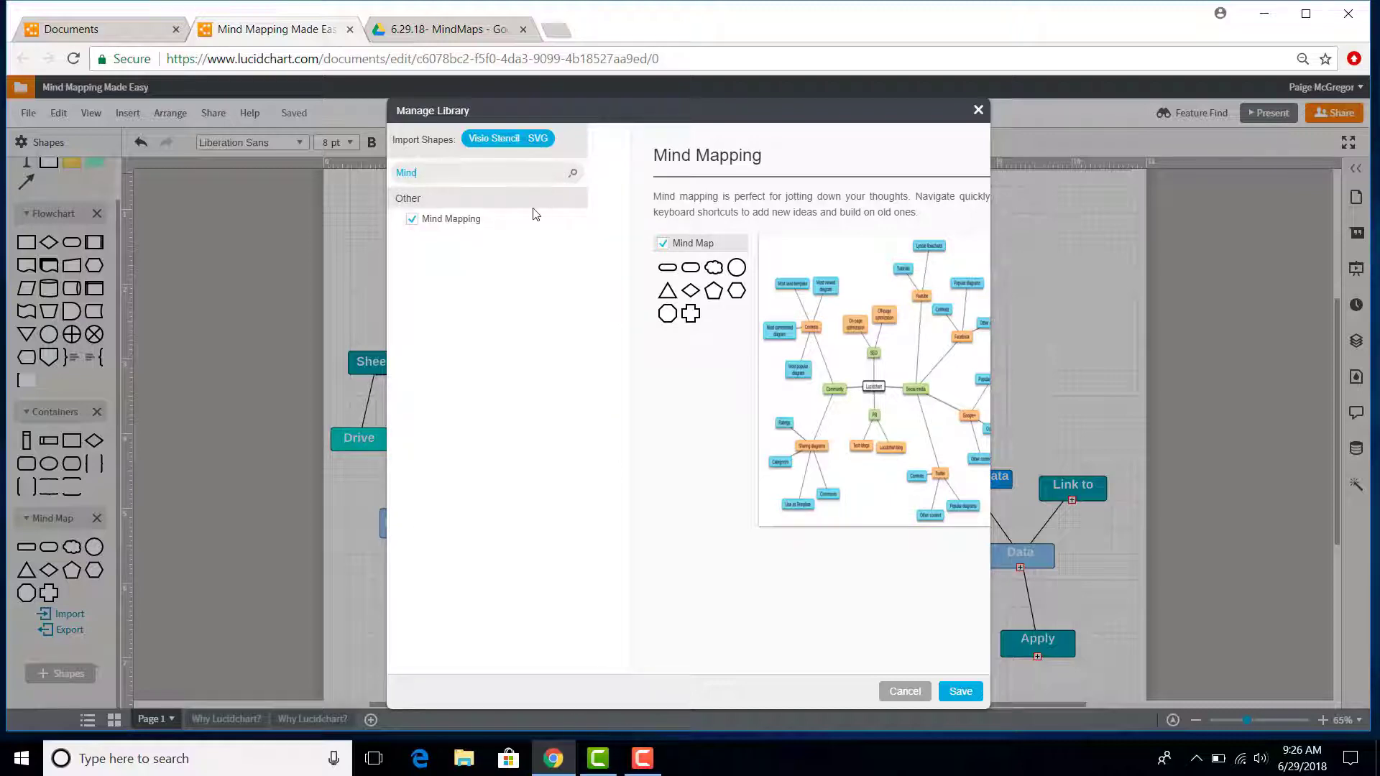
left_click(961, 691)
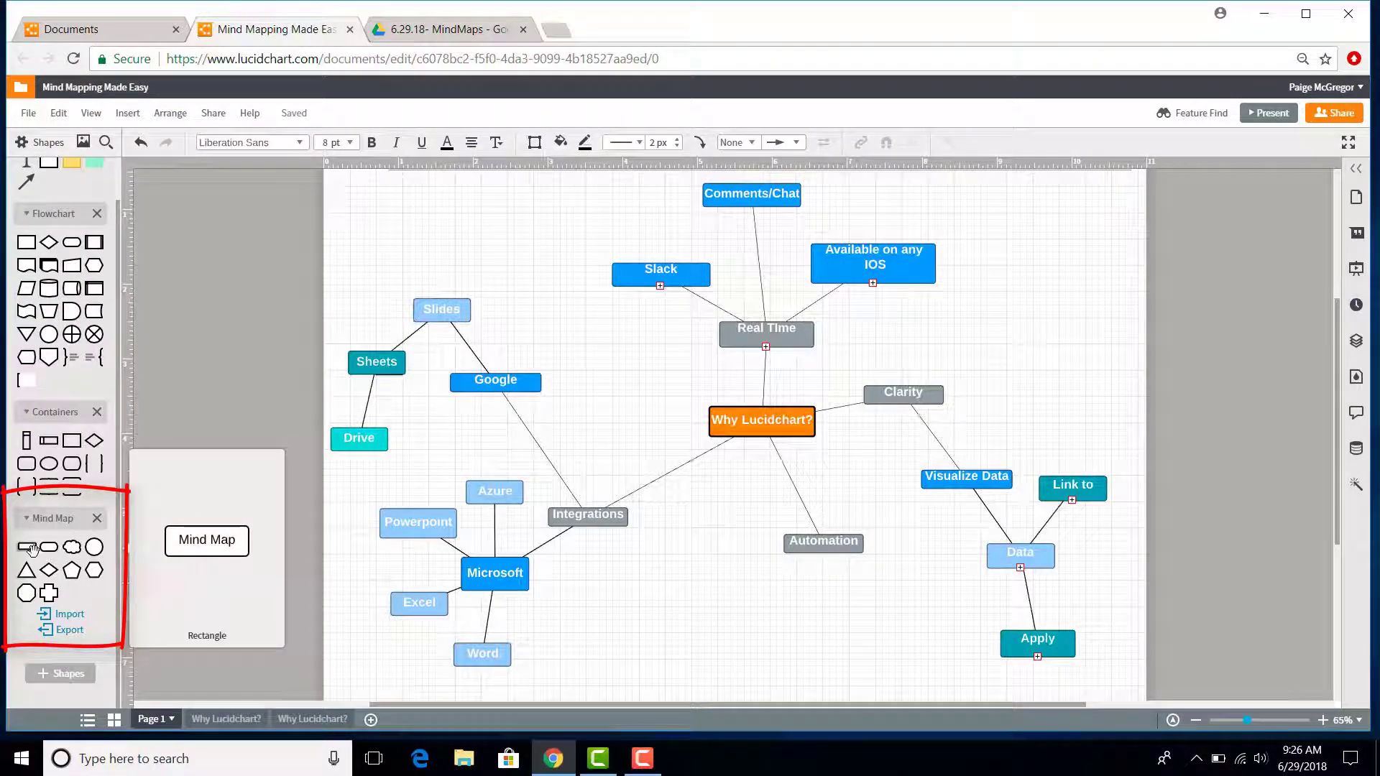
left_click_drag(27, 547, 676, 600)
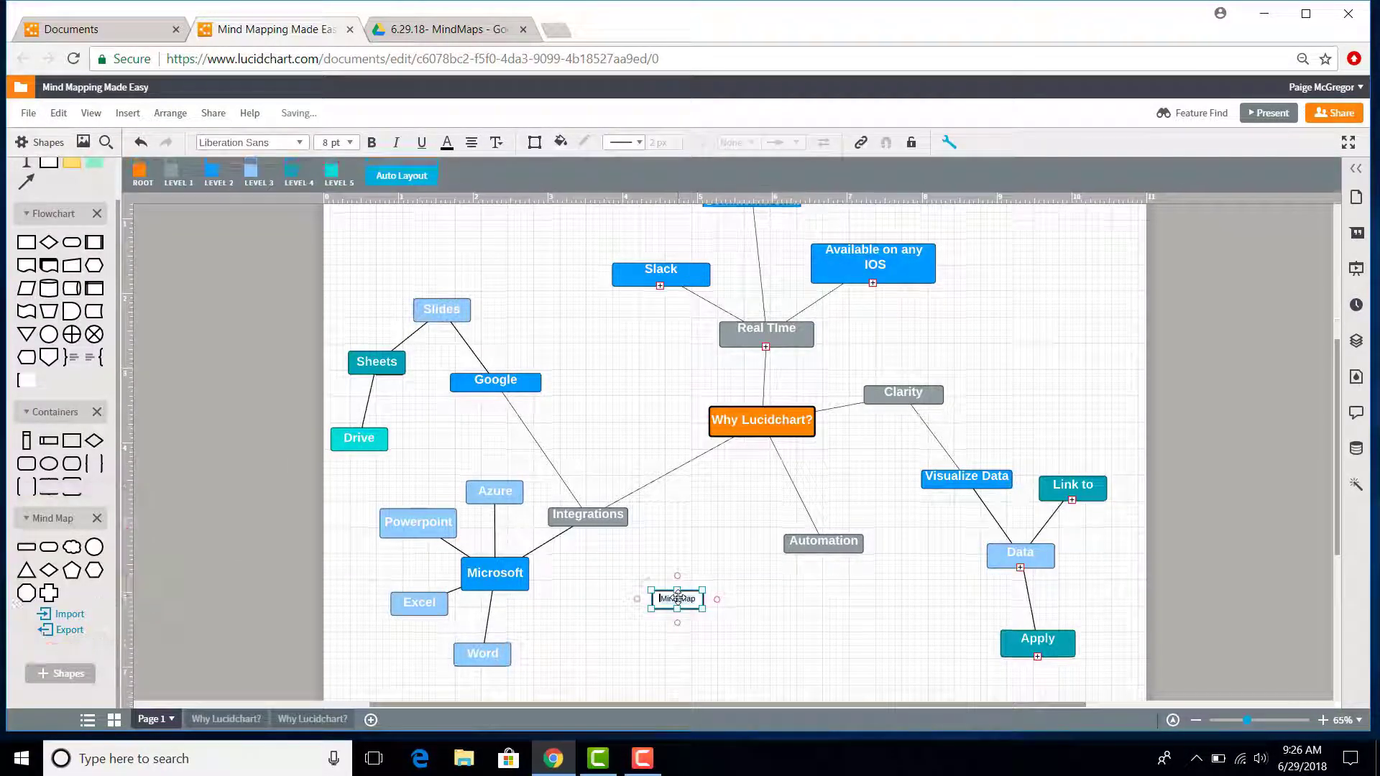
double_click(676, 599)
type("Why Lucidchart?")
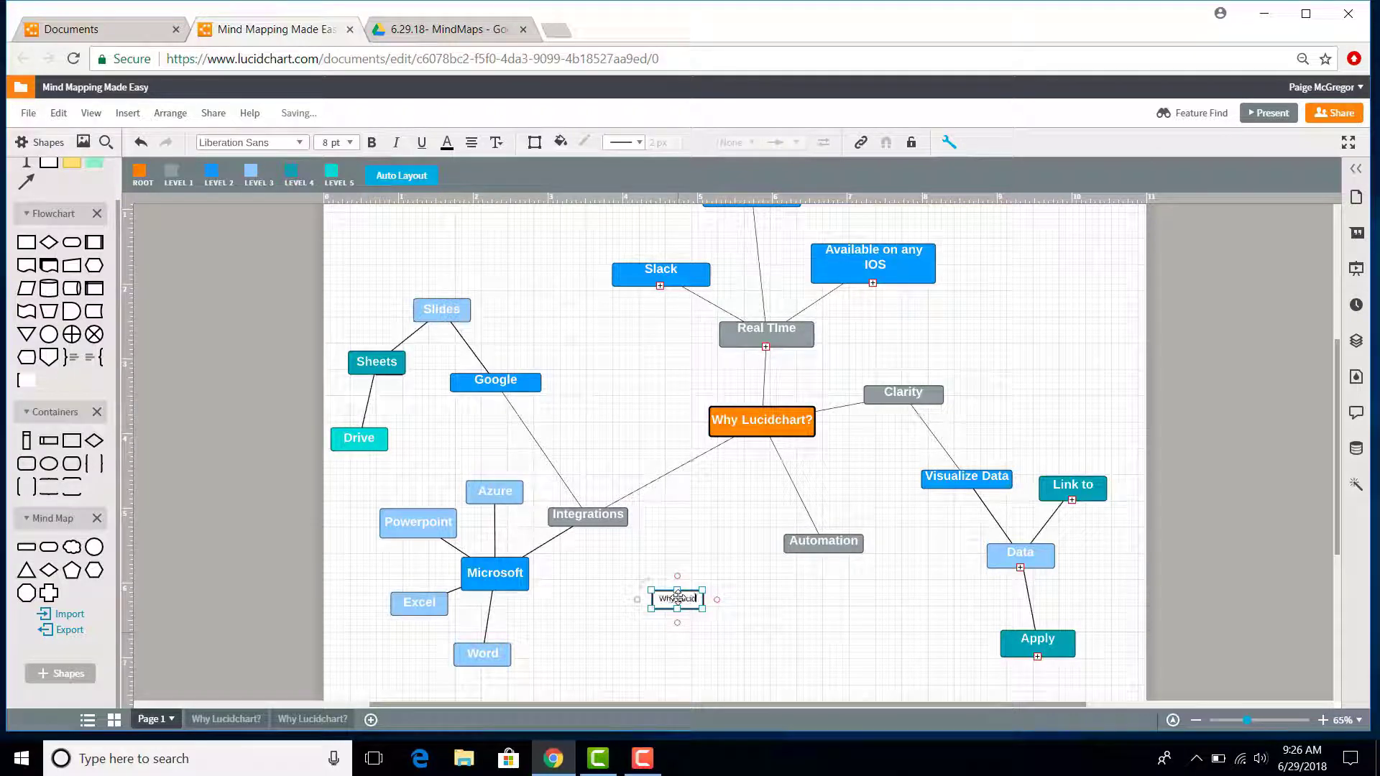
left_click(774, 678)
left_click(676, 600)
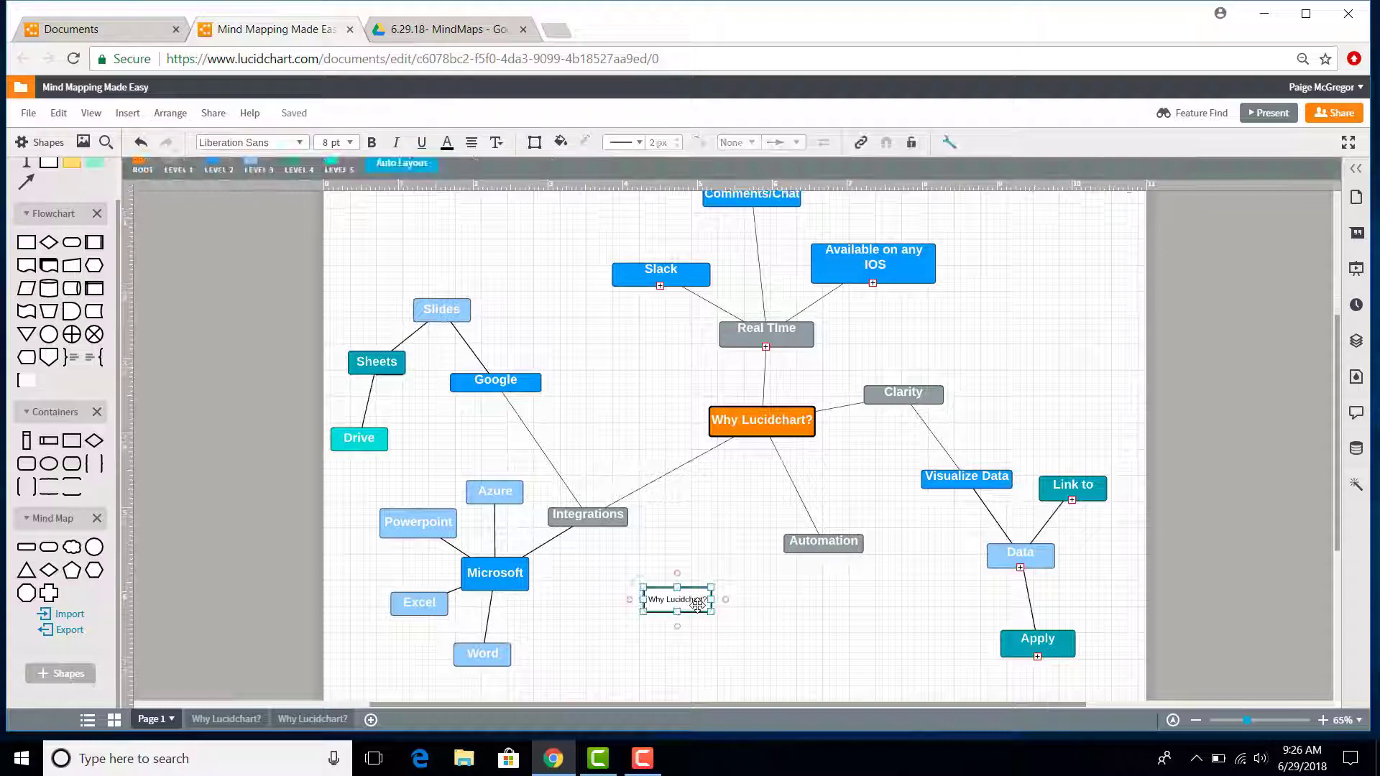
key("Delete")
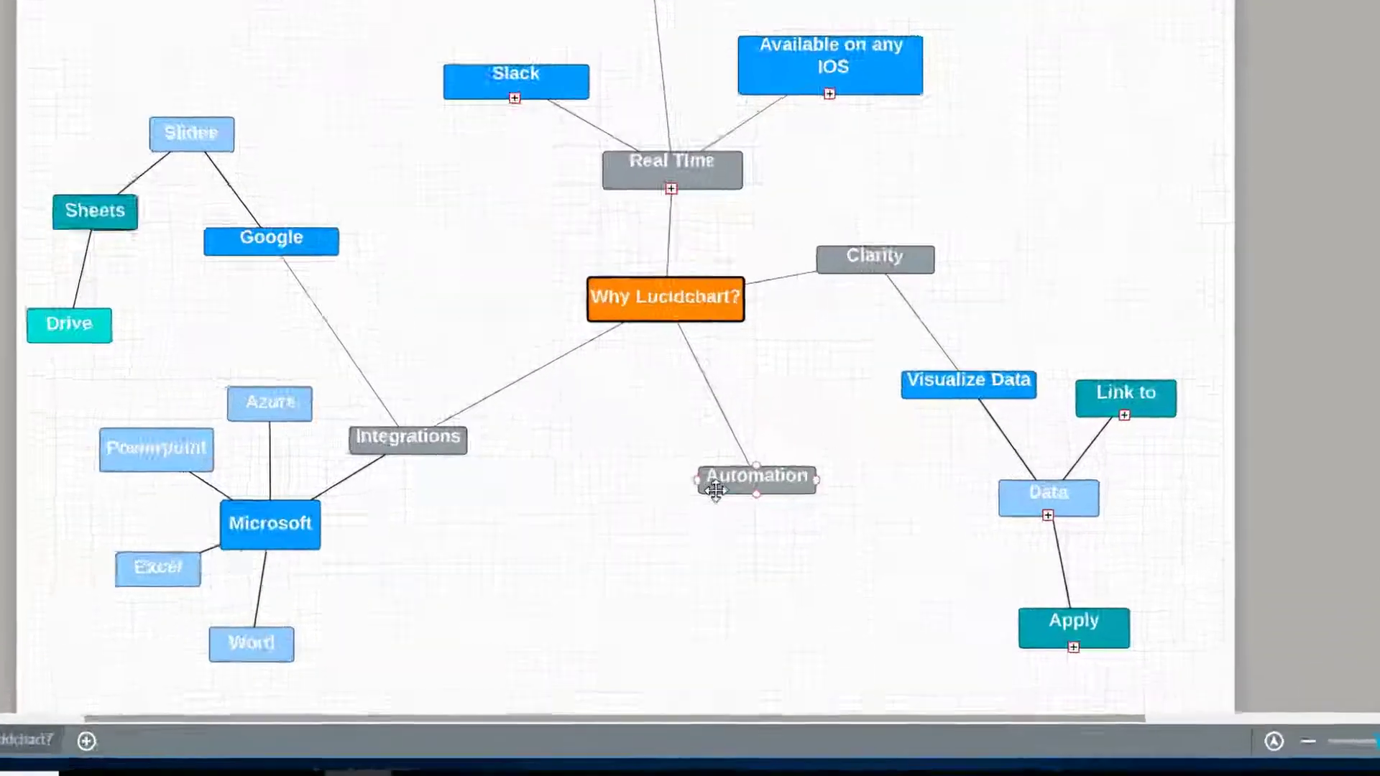
left_click(809, 543)
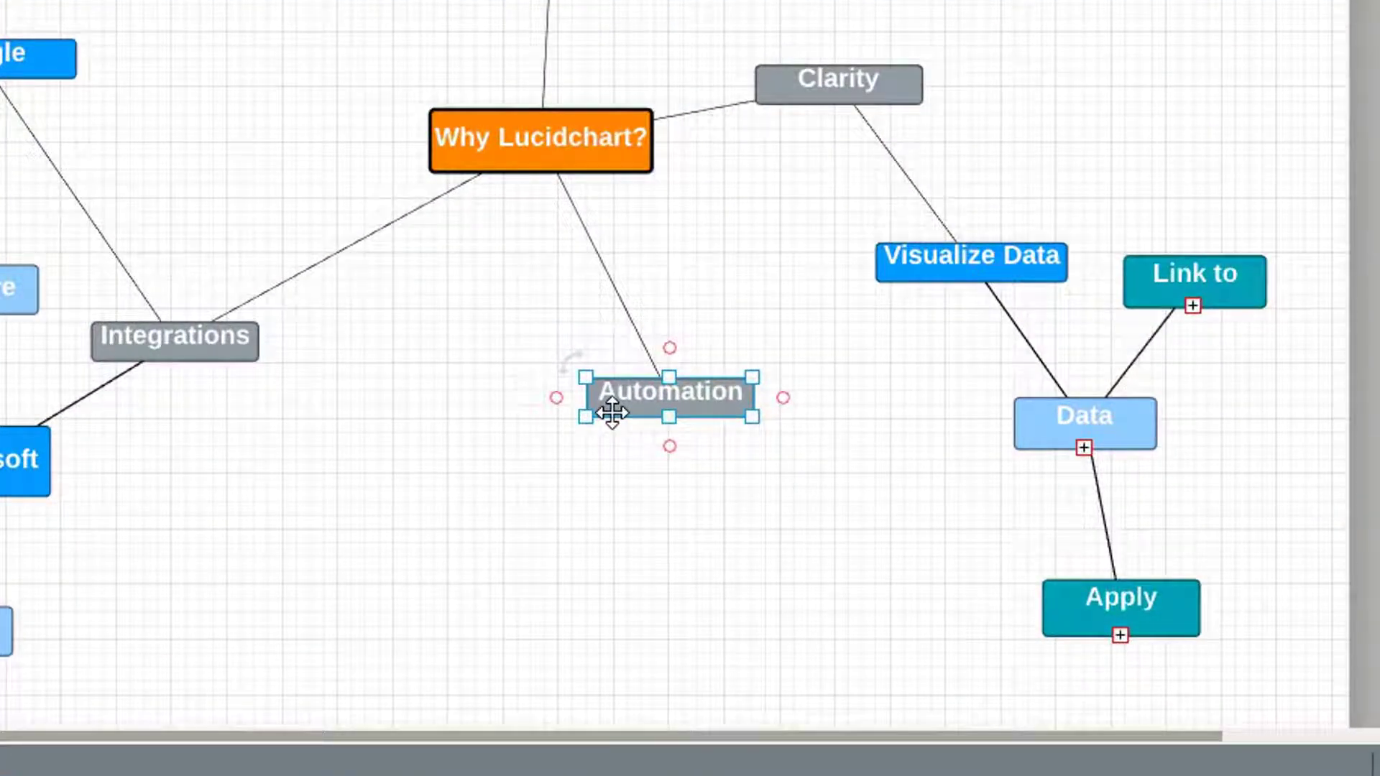
Add AWS and Datalinking under Automation, plus an empty child under Datalinking.
key("Tab")
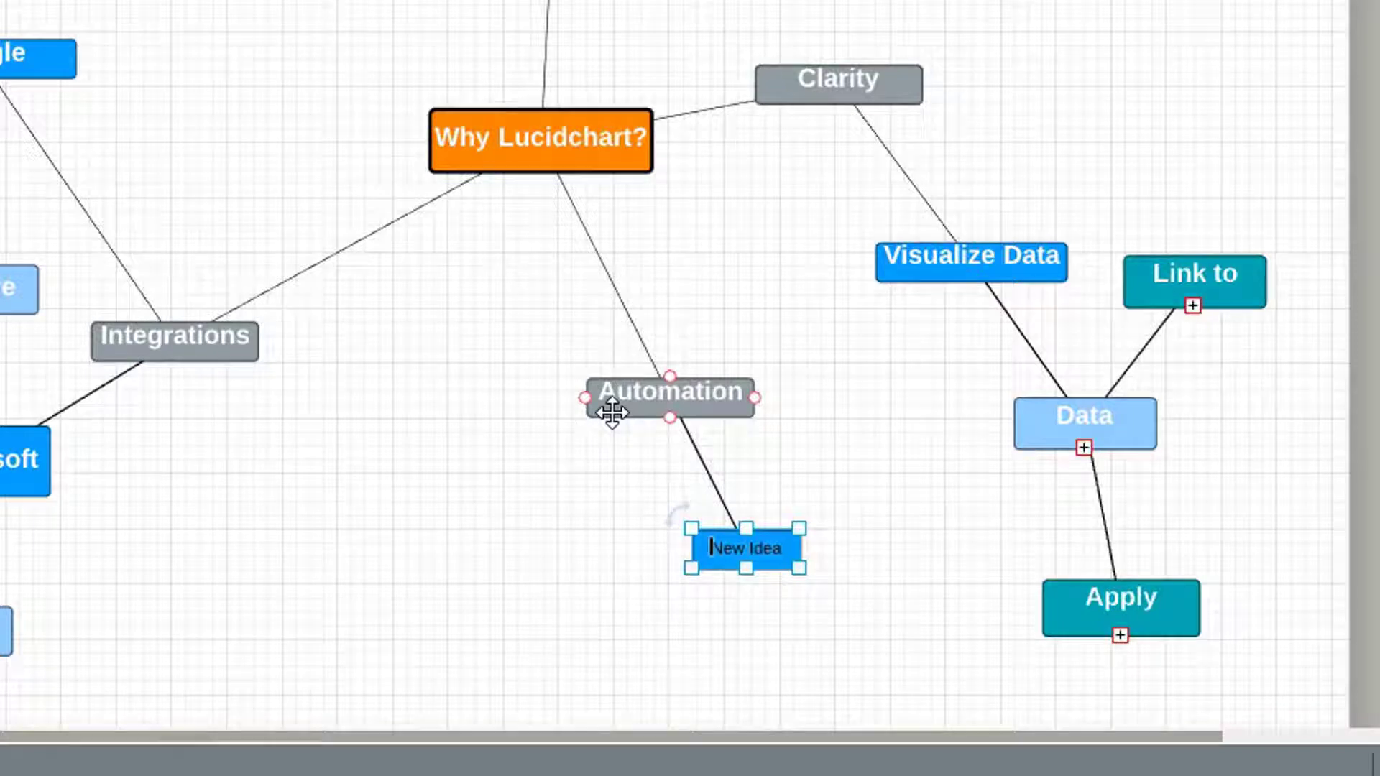
type("AWS")
key("Return")
type("Dat")
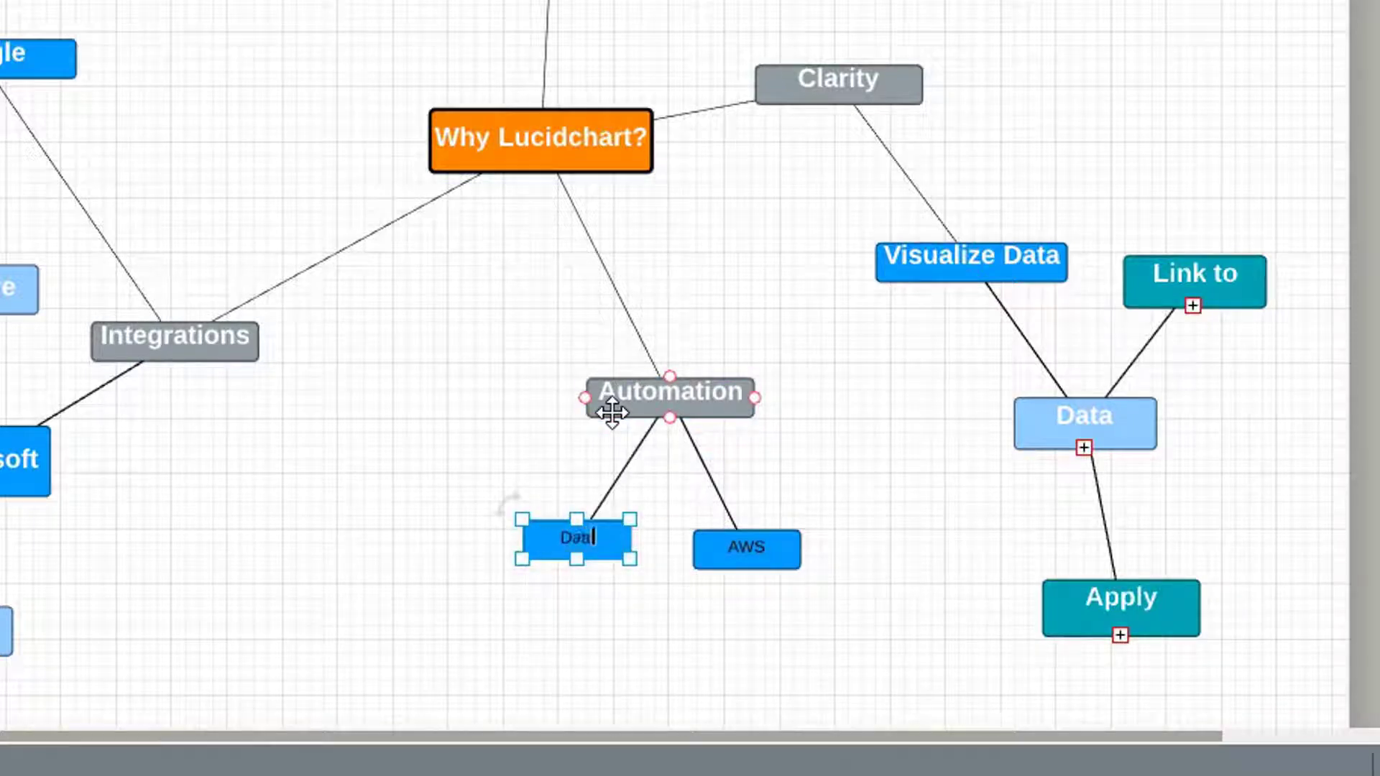
type("alinking")
key("Tab")
type("AWS")
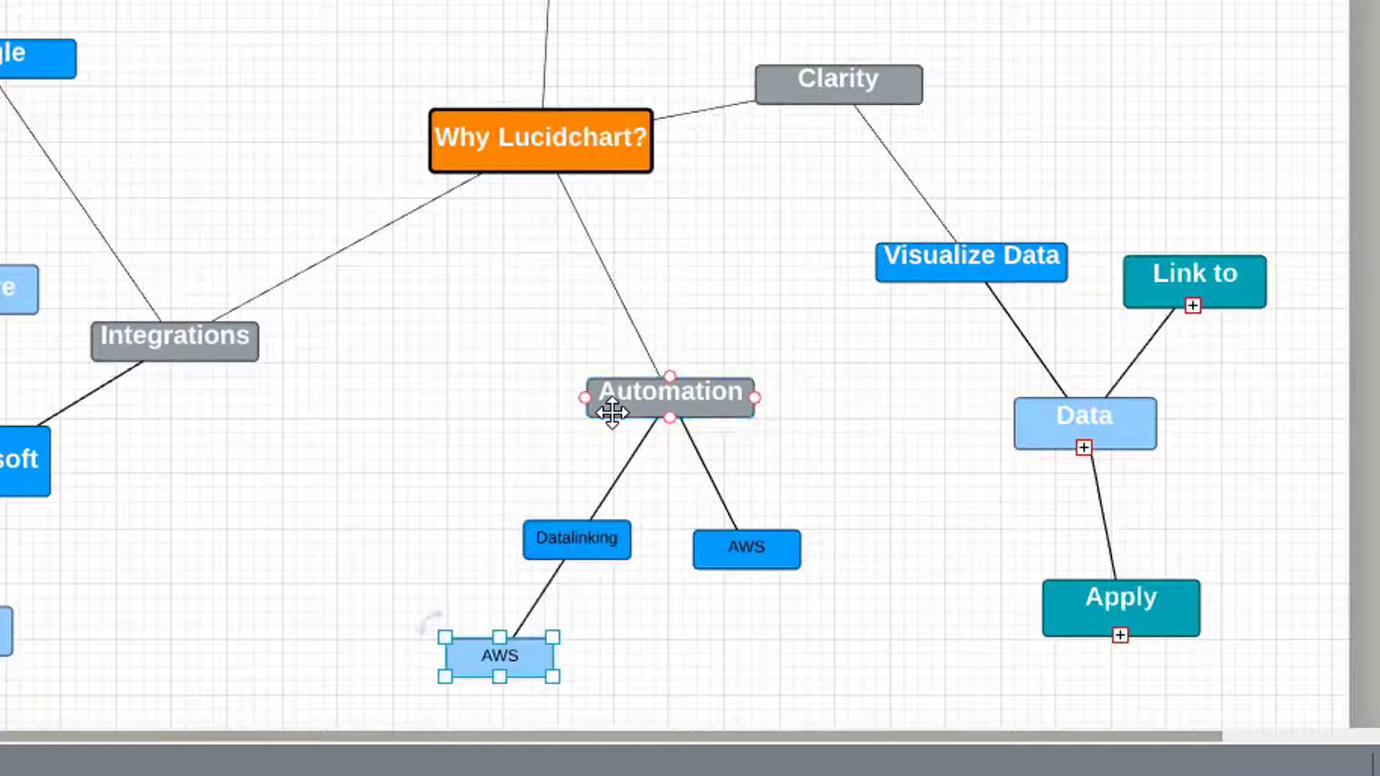
key("ctrl+a")
key("BackSpace")
type("SV")
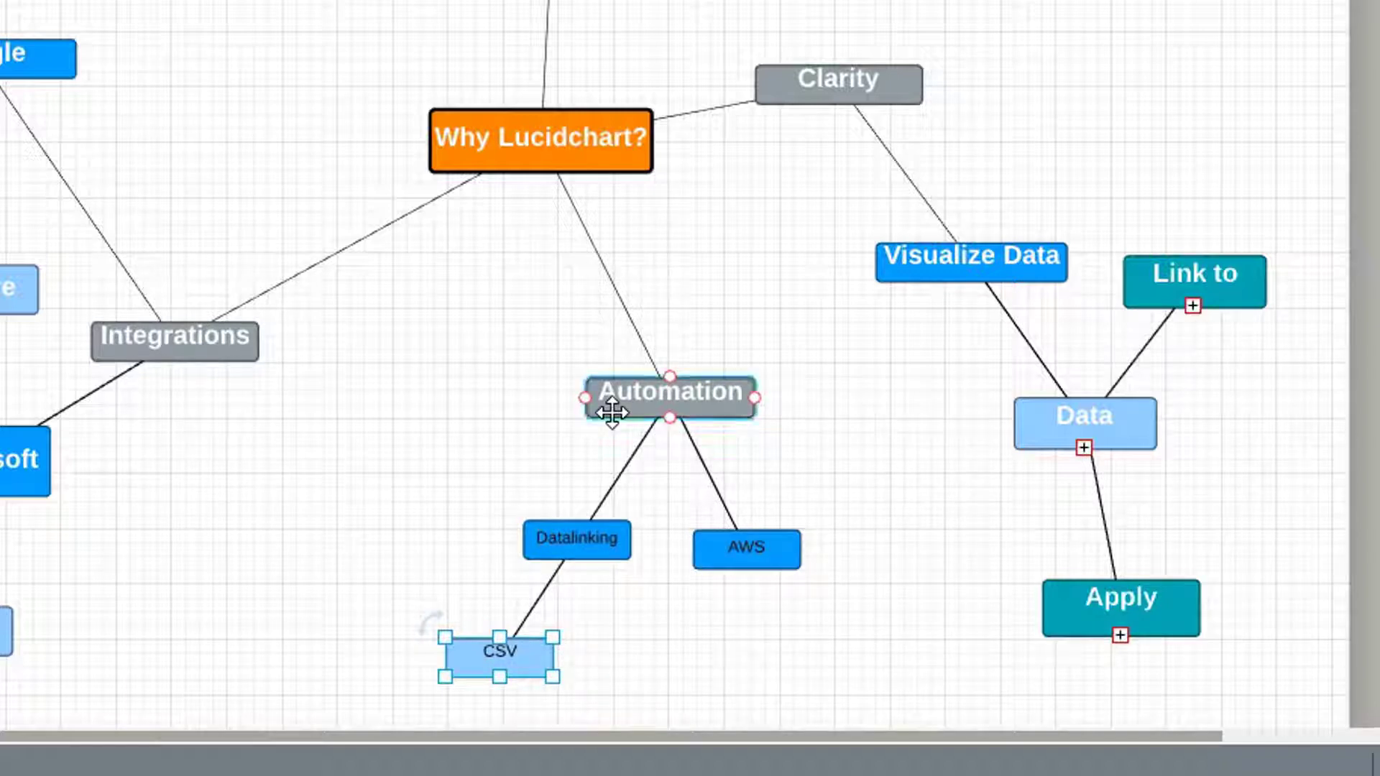
Fill the Datalinking child with CSV, GOOGLE SHEETS and EXCEL lines, then deselect.
key("Return")
type("GOOGLE SHEET")
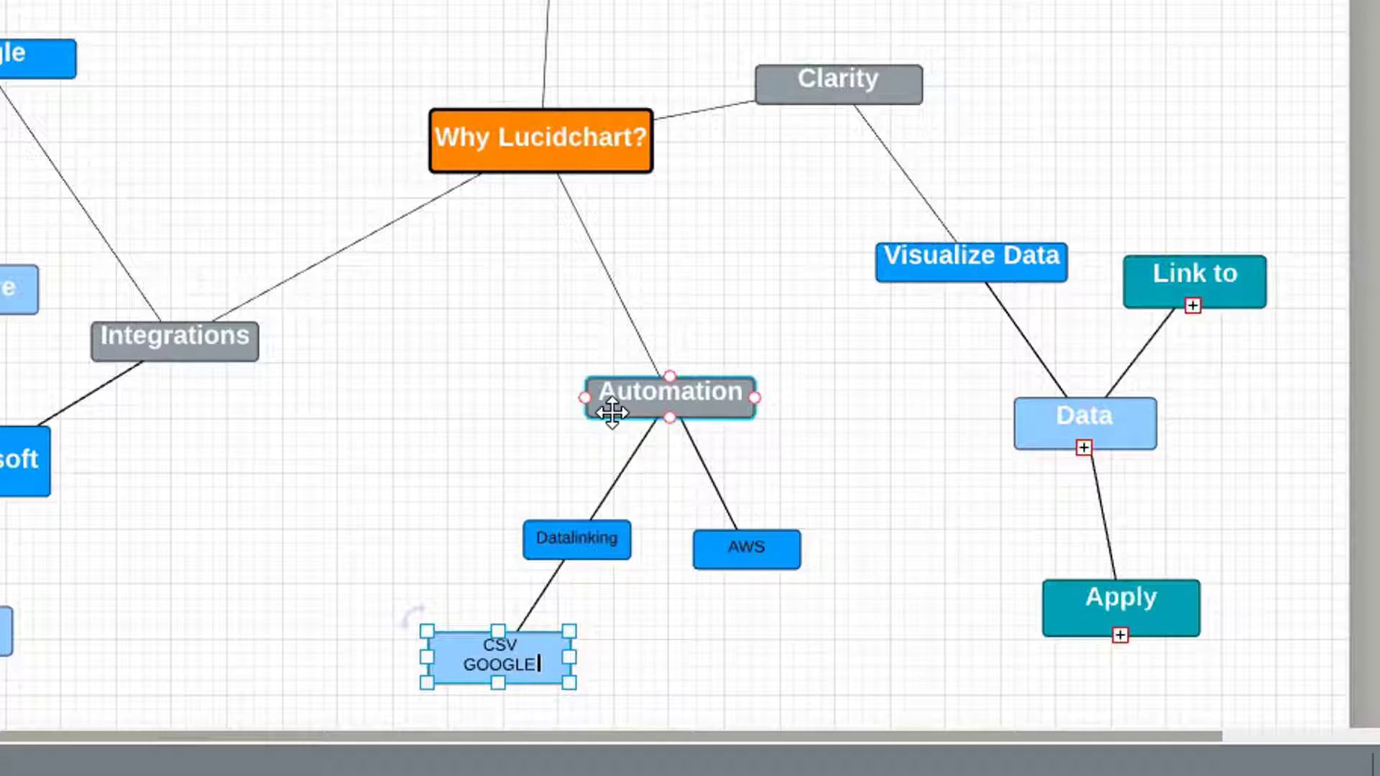
type("S")
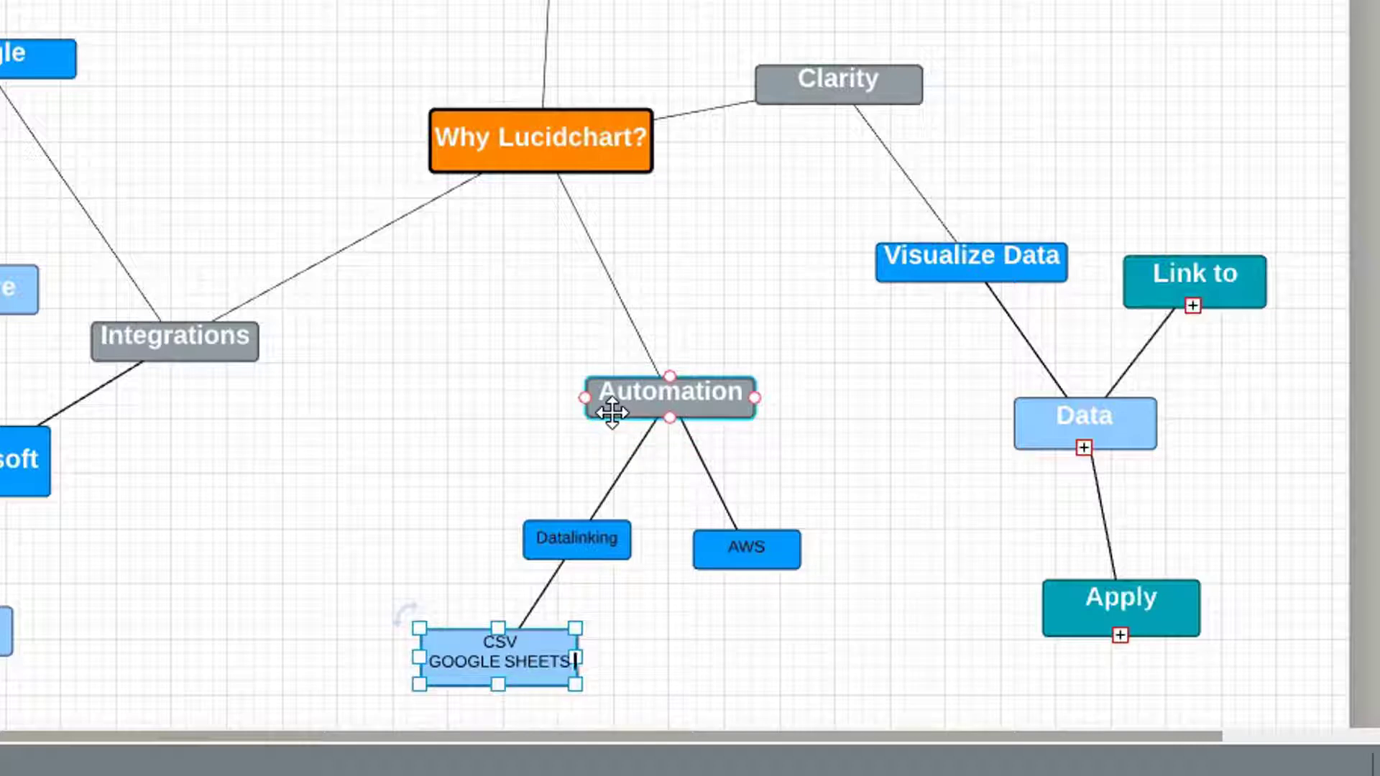
key("Return")
type("EXCEL")
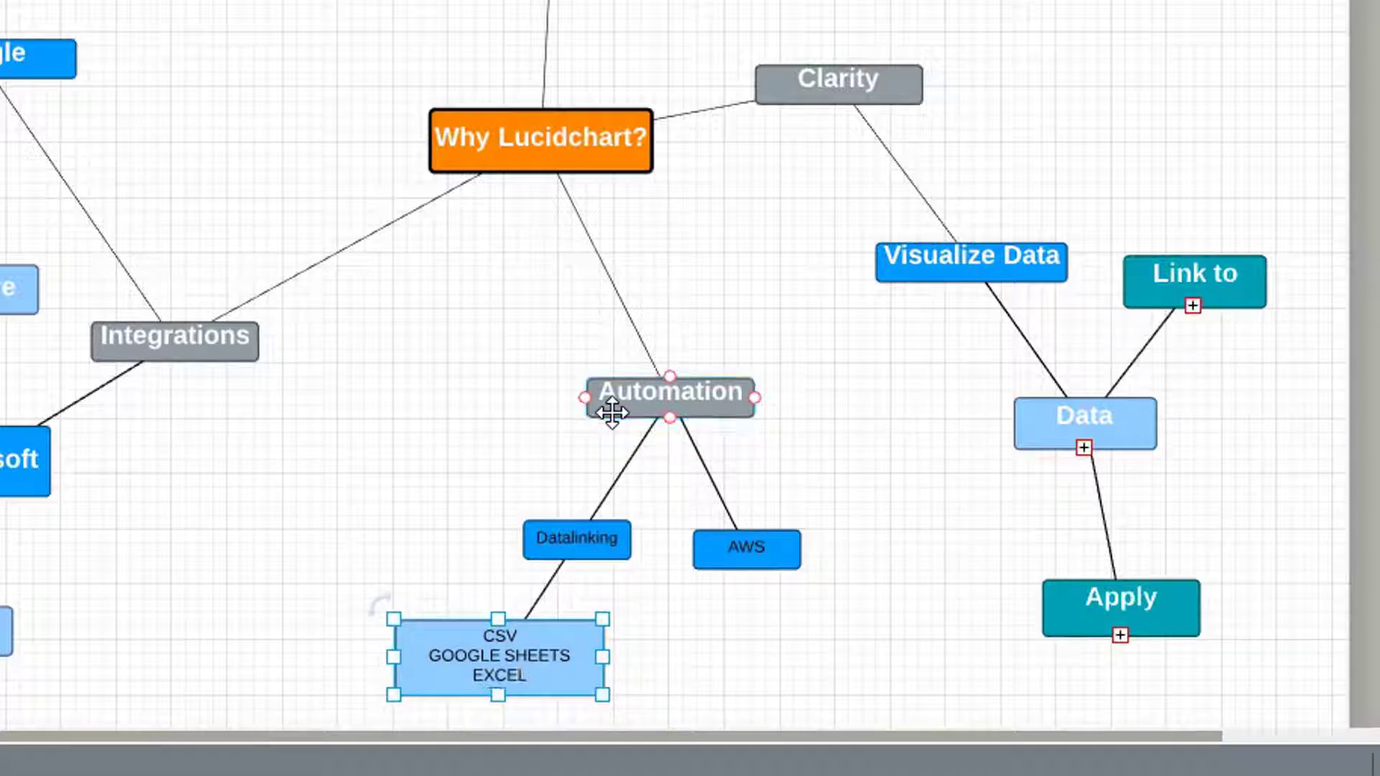
key("shift+Tab")
key("shift+Tab")
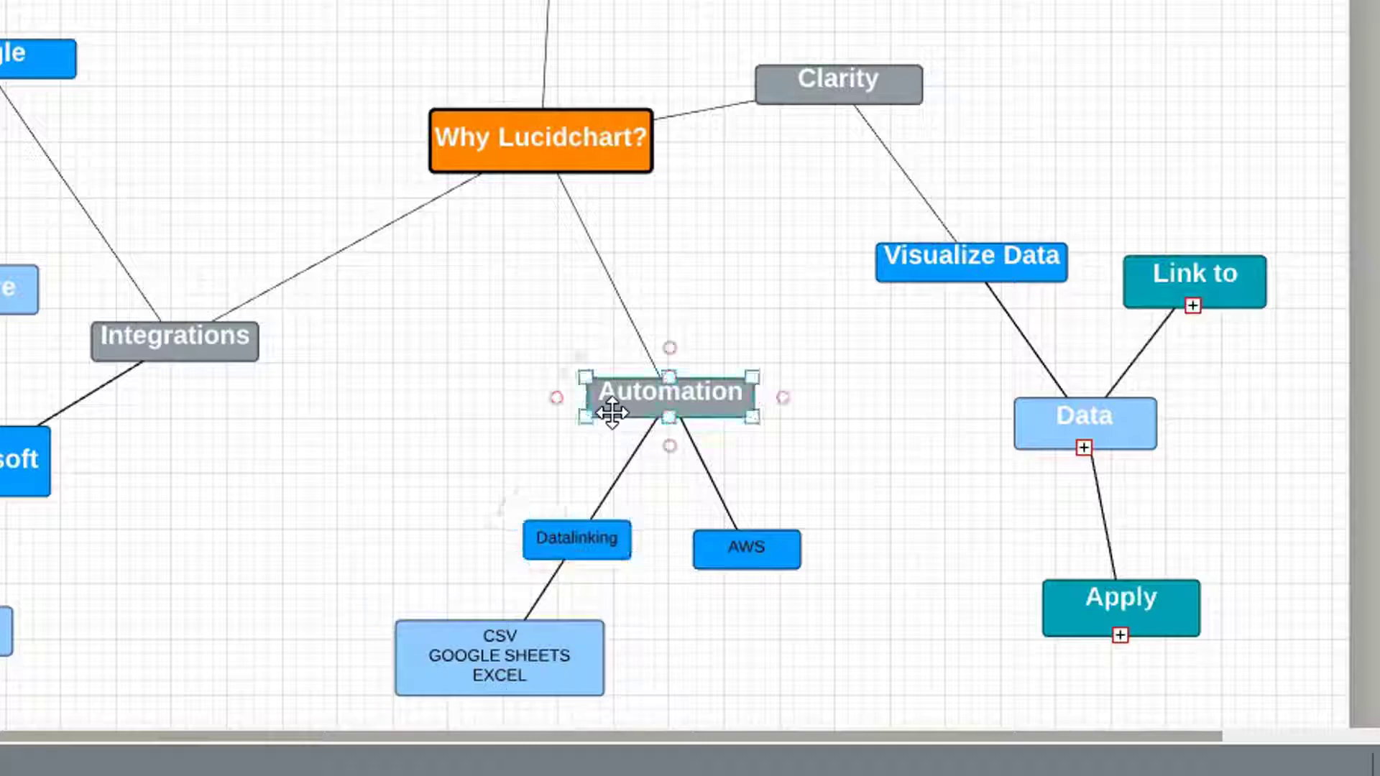
key("ctrl+z")
key("ctrl+y")
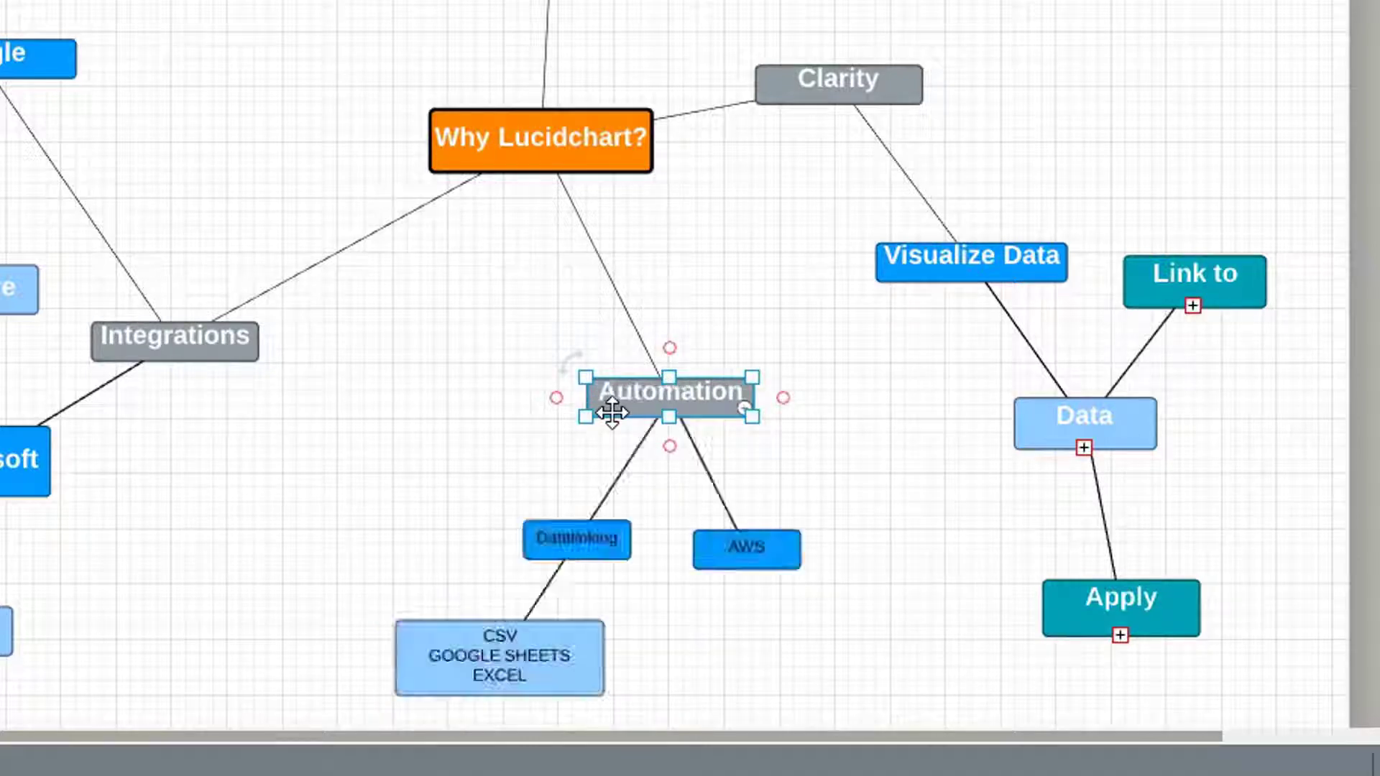
left_click(830, 485)
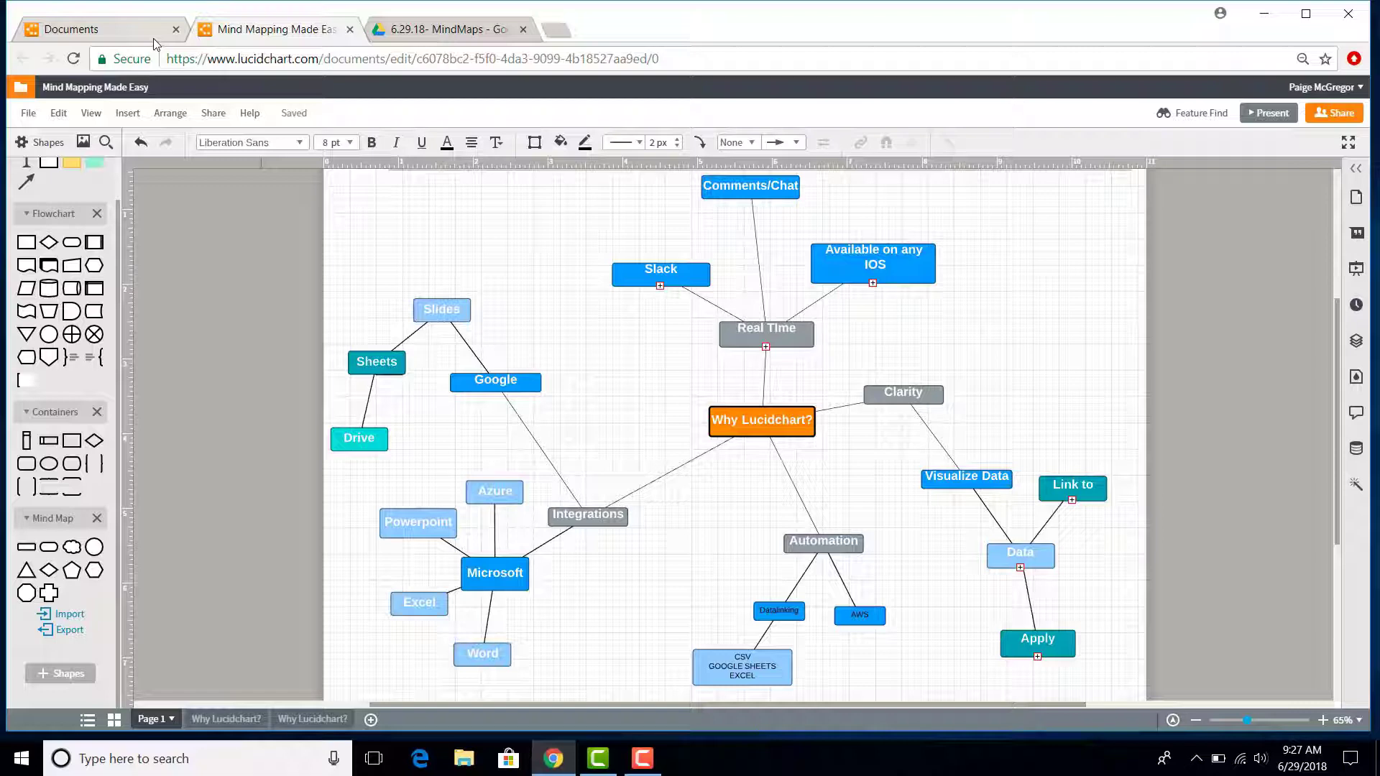
Create a document from the Blank Mind Map template, then return to Mind Mapping Made Easy.
left_click(154, 33)
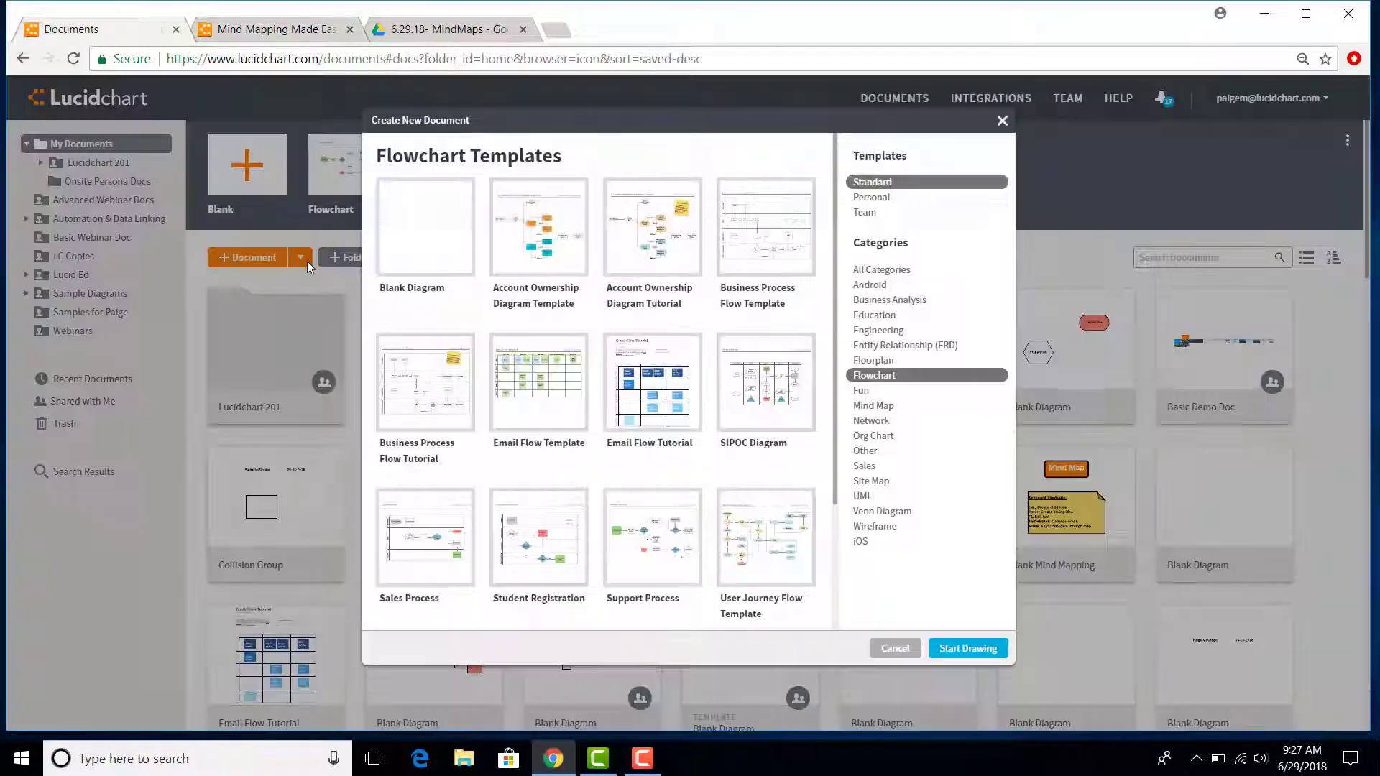
left_click(862, 404)
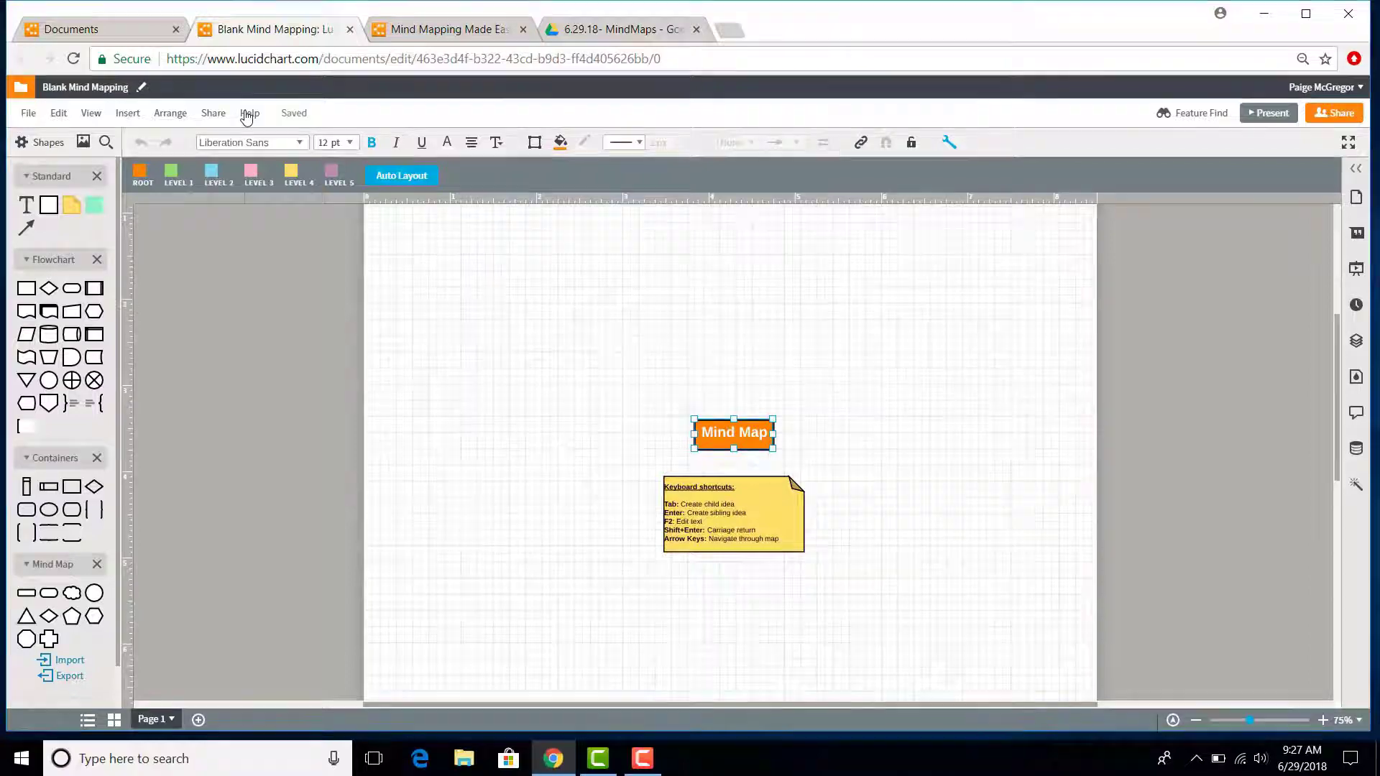
left_click(410, 32)
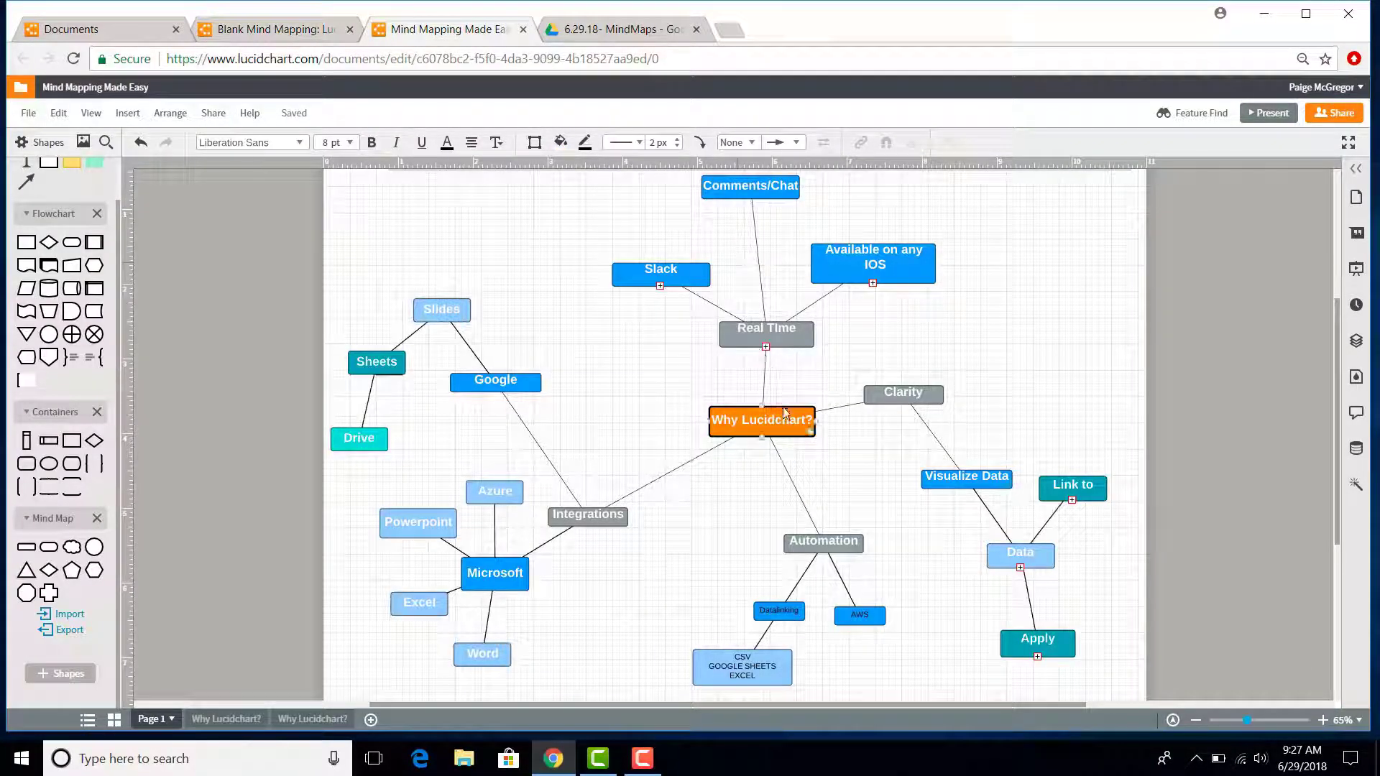
Nudge the Integrations branch slightly right, briefly deleting and restoring it with undo/redo.
left_click(762, 419)
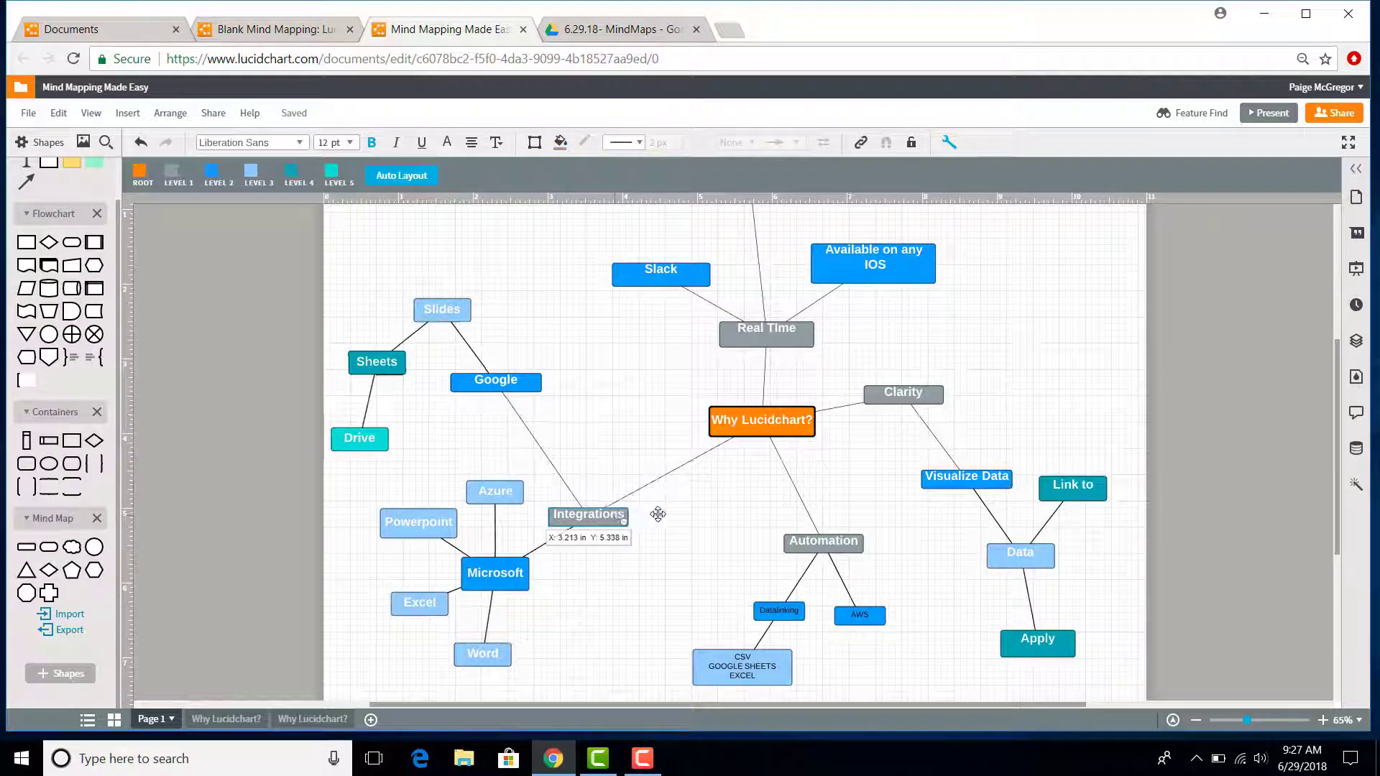
mouse_move(588, 515)
left_mouse_down()
mouse_move(659, 511)
mouse_move(617, 511)
left_mouse_up()
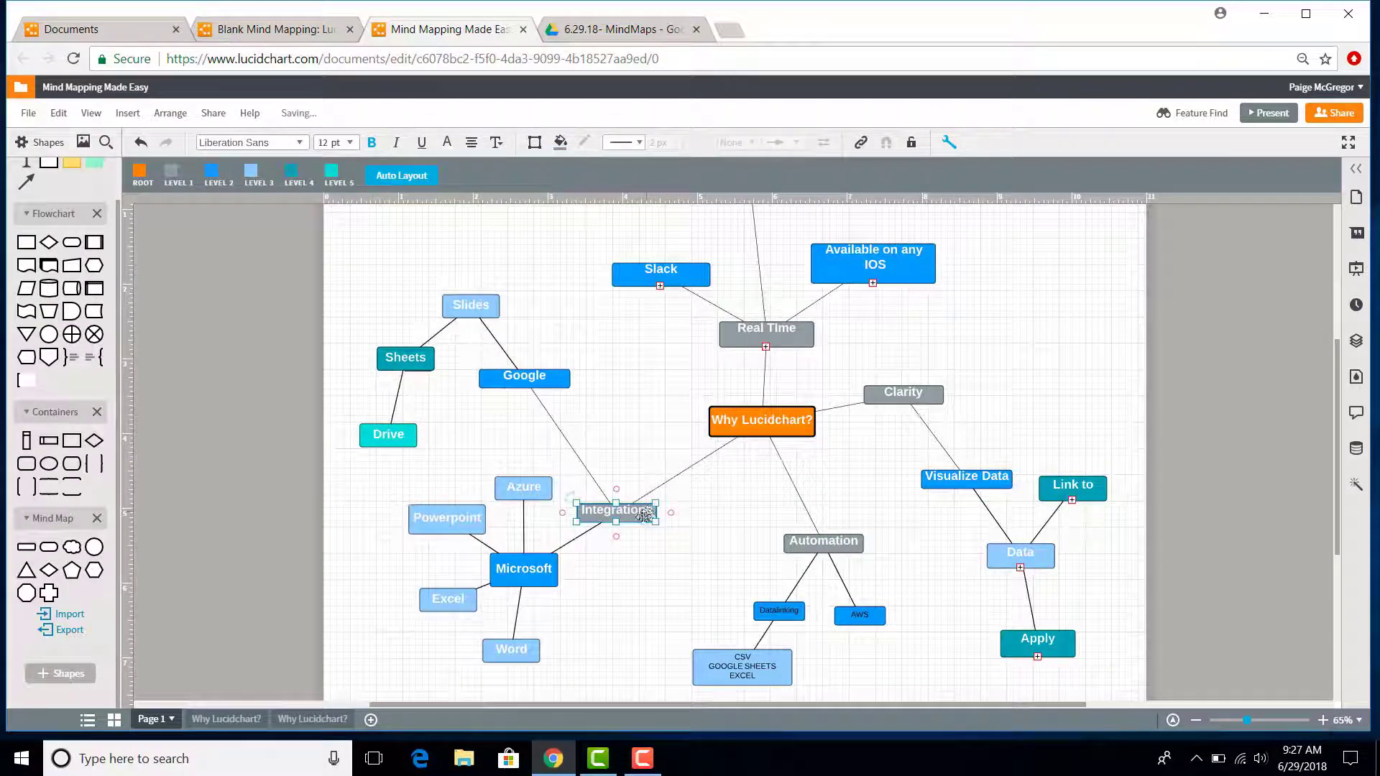
key("BackSpace")
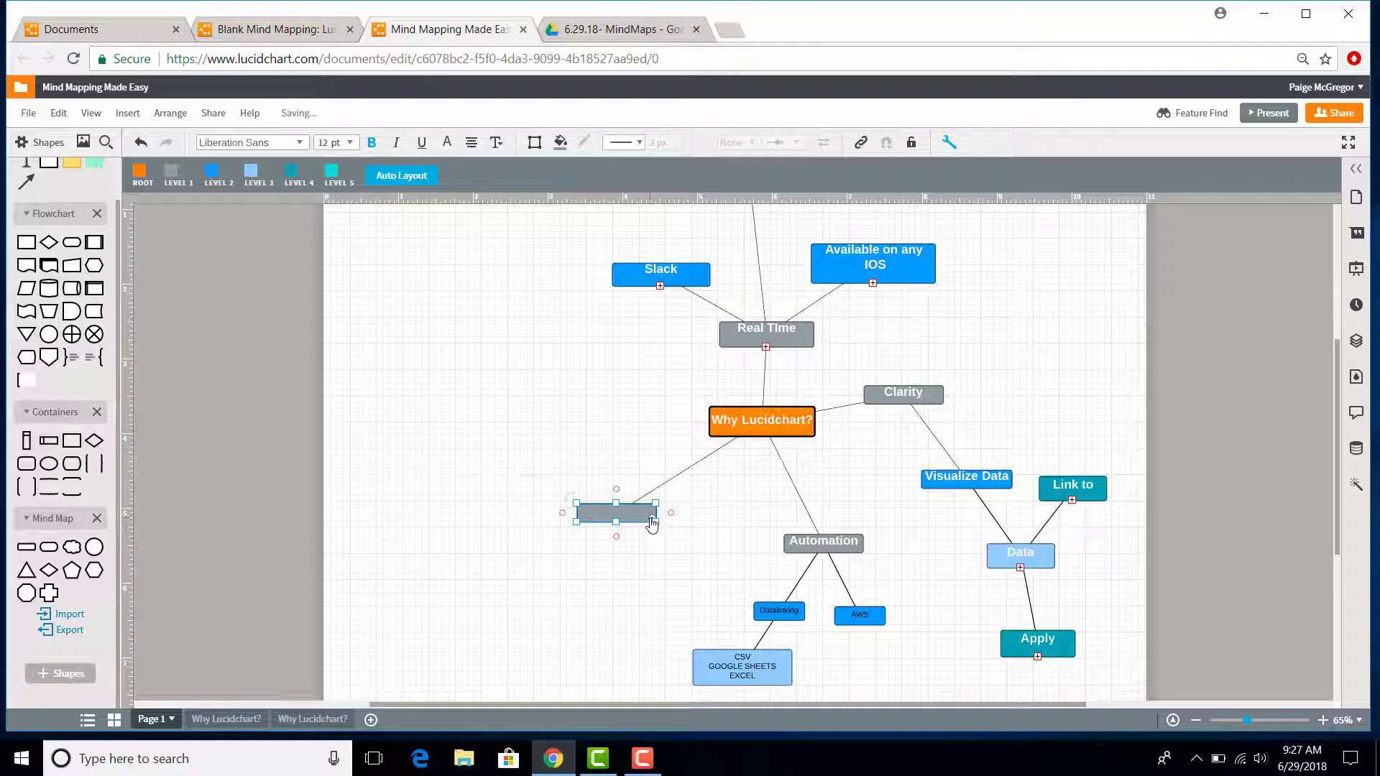
key("ctrl+z")
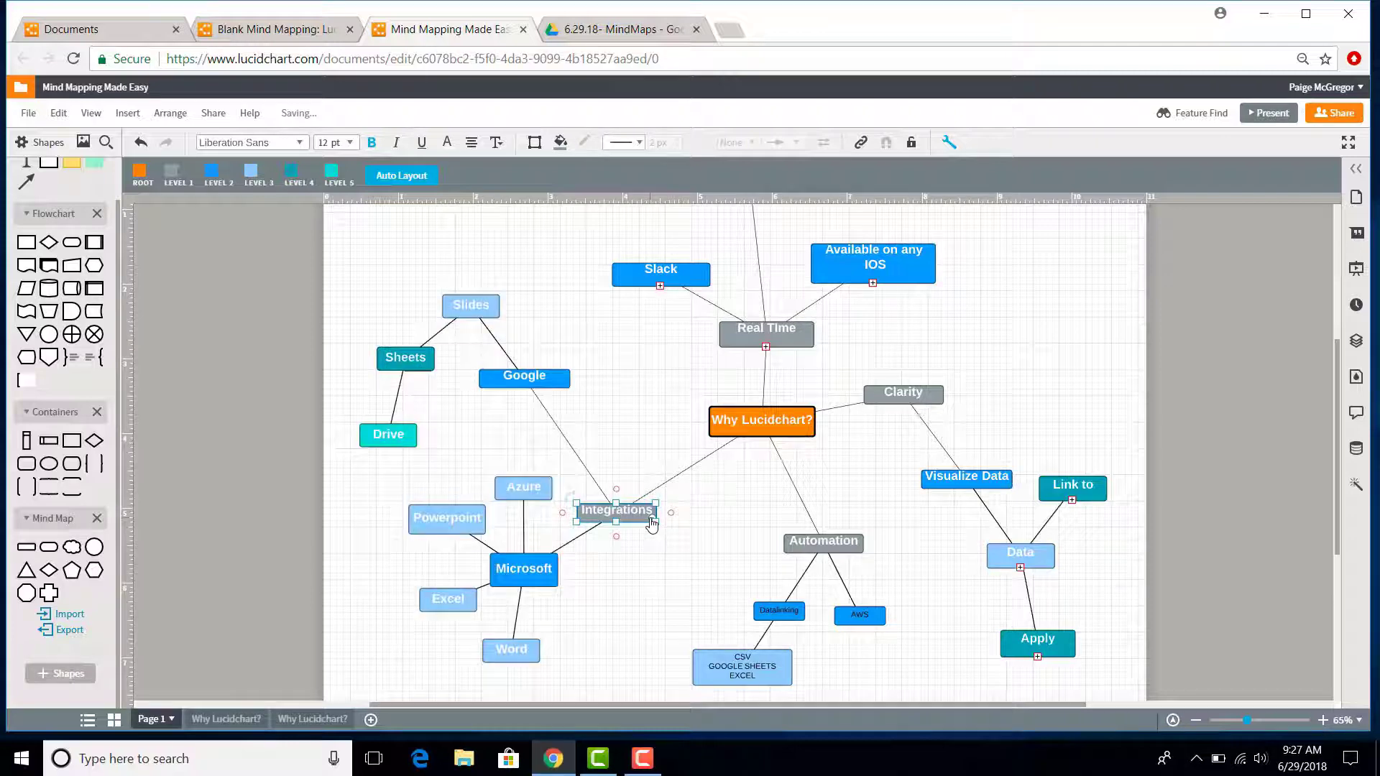
key("ctrl+y")
key("ctrl+z")
left_click(401, 176)
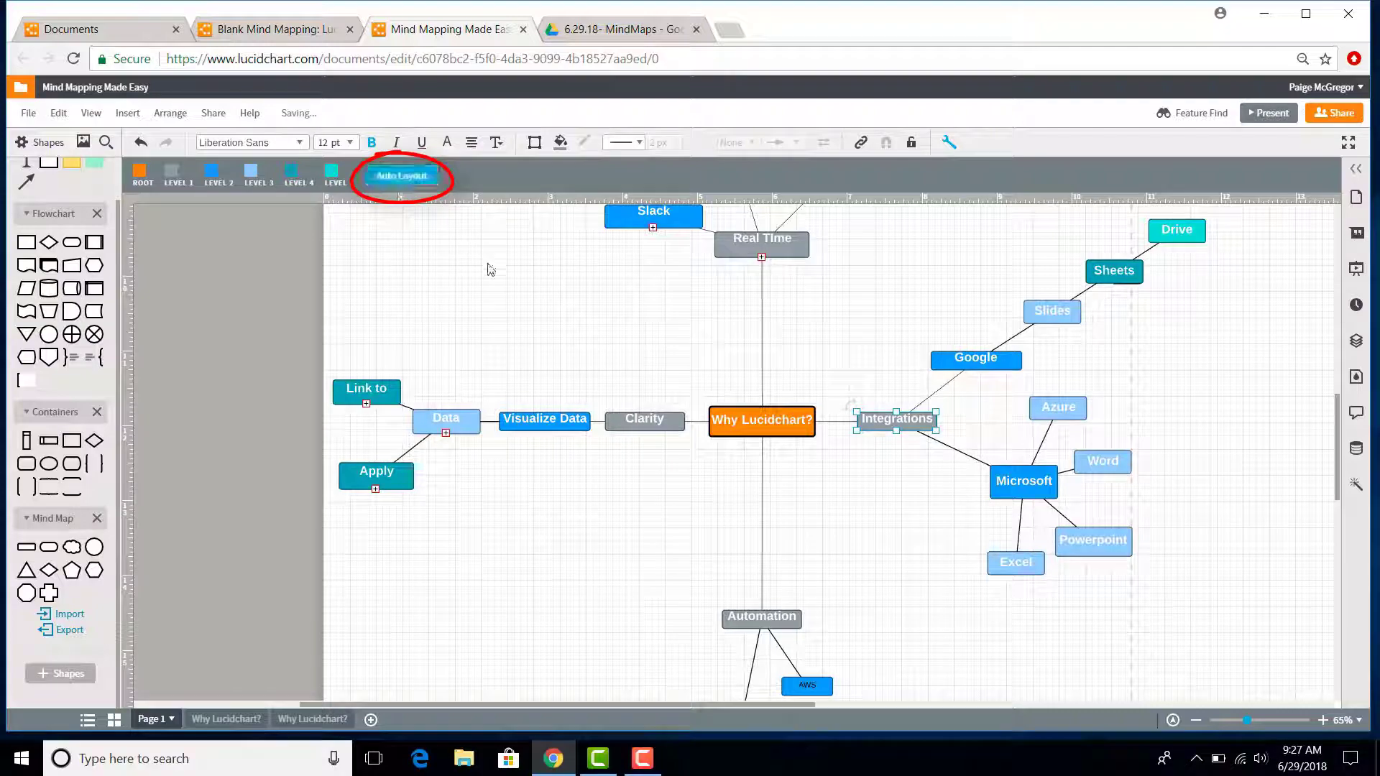
scroll(488, 269, "up", 2)
scroll(488, 268, "down", 5)
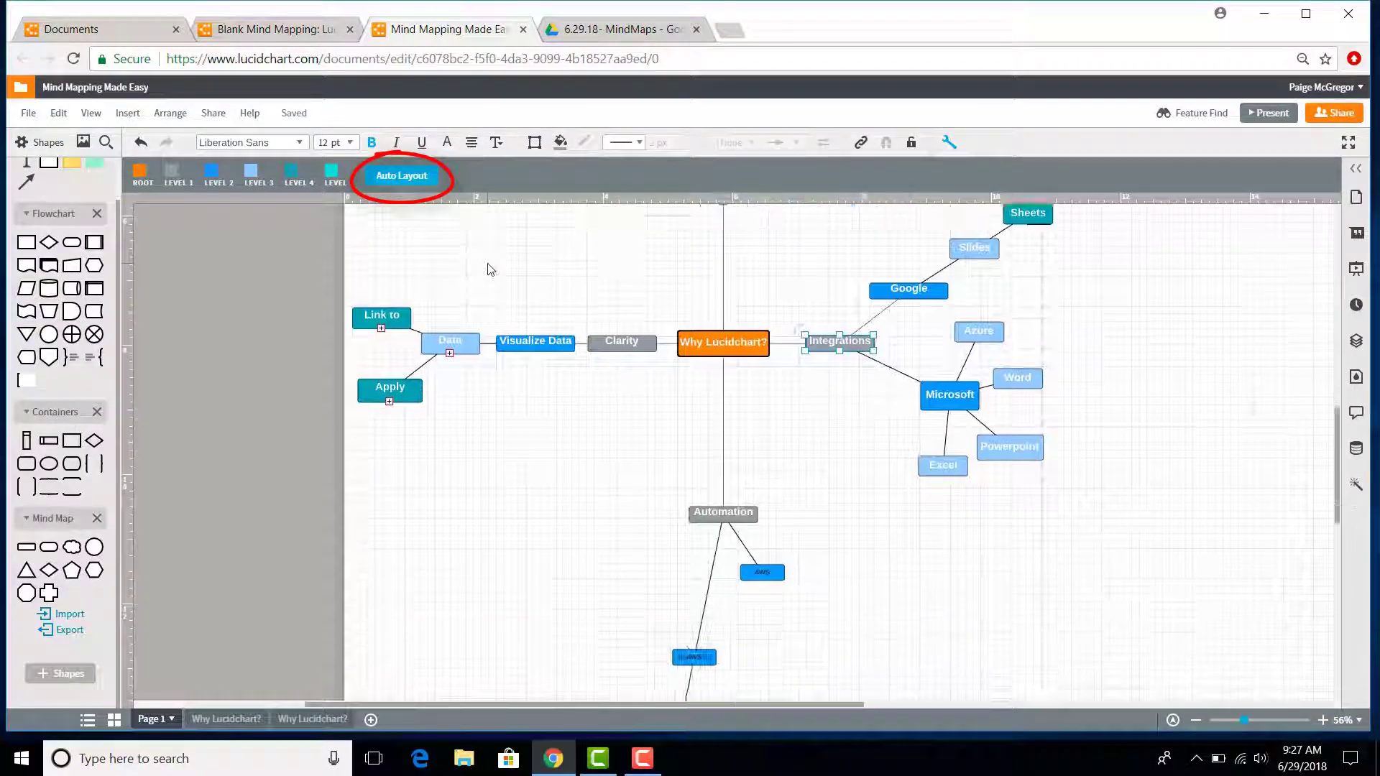
scroll(487, 267, "up", 3)
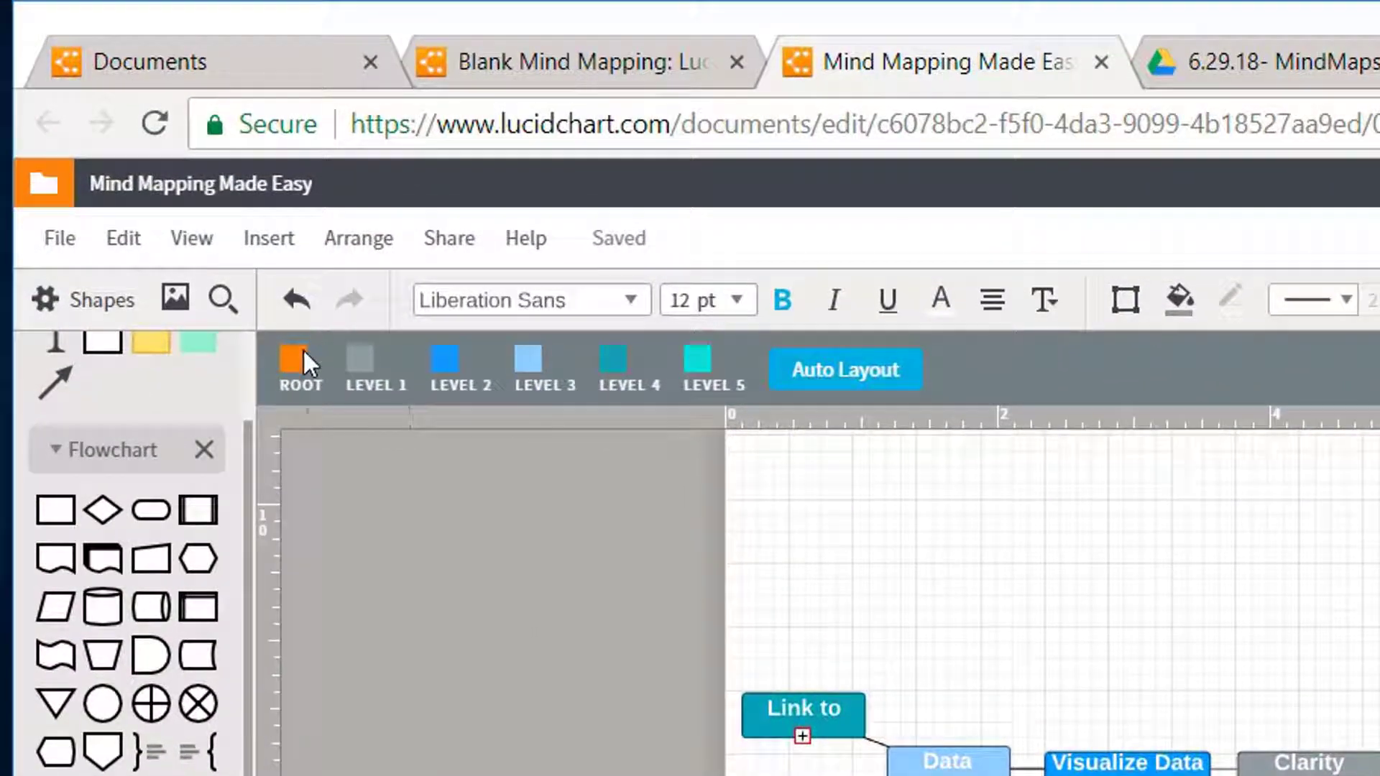
left_click(299, 356)
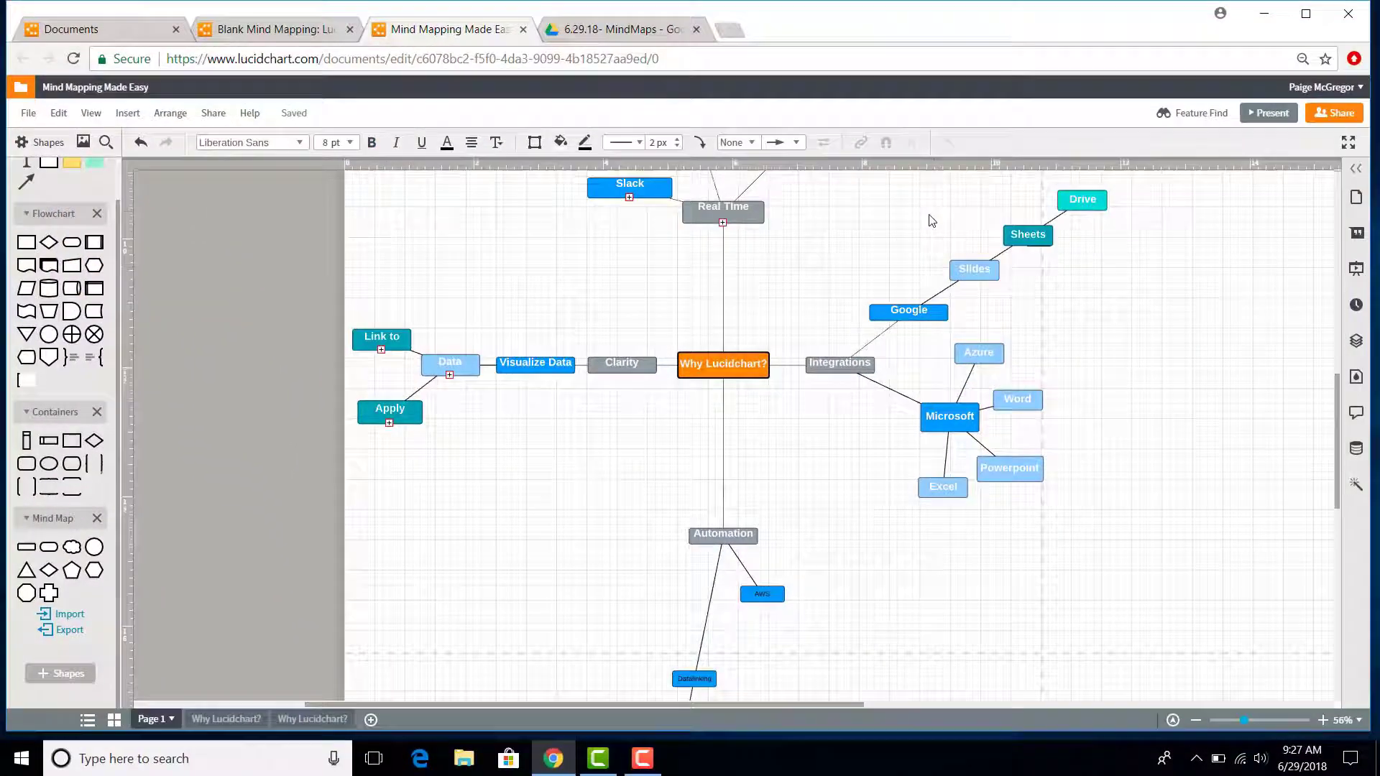
left_click(1347, 142)
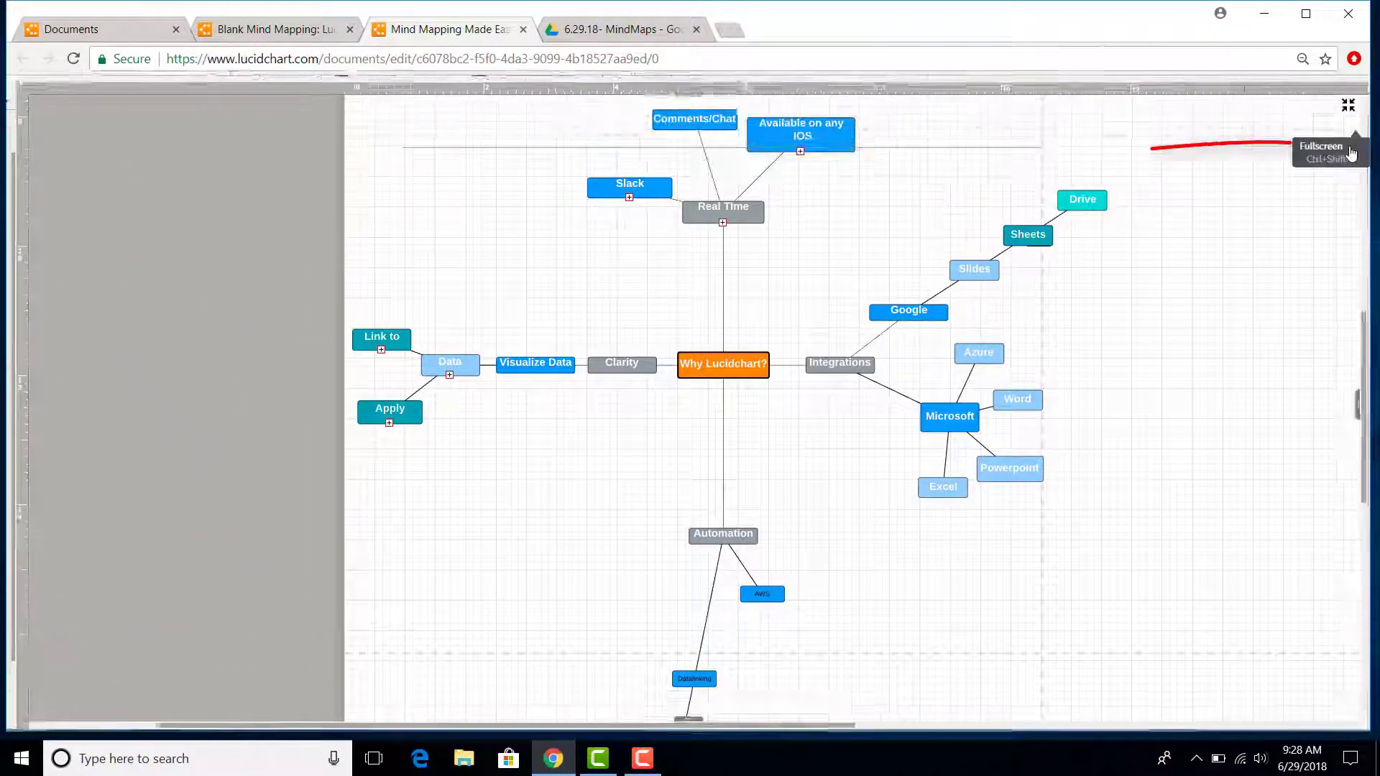
left_click(1348, 102)
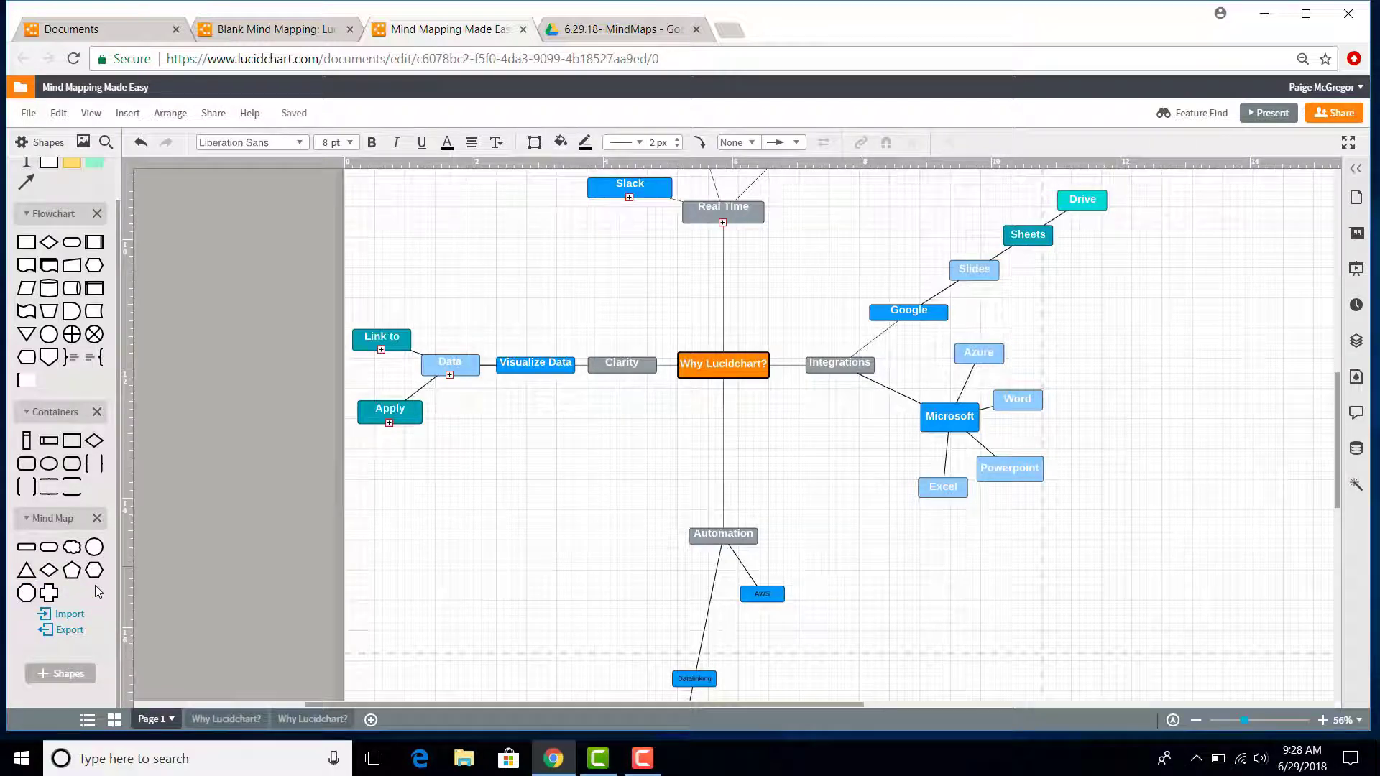
Import the pasted Why Lucidchart? outline as a Cloud-style mind map on a new page.
left_click(69, 614)
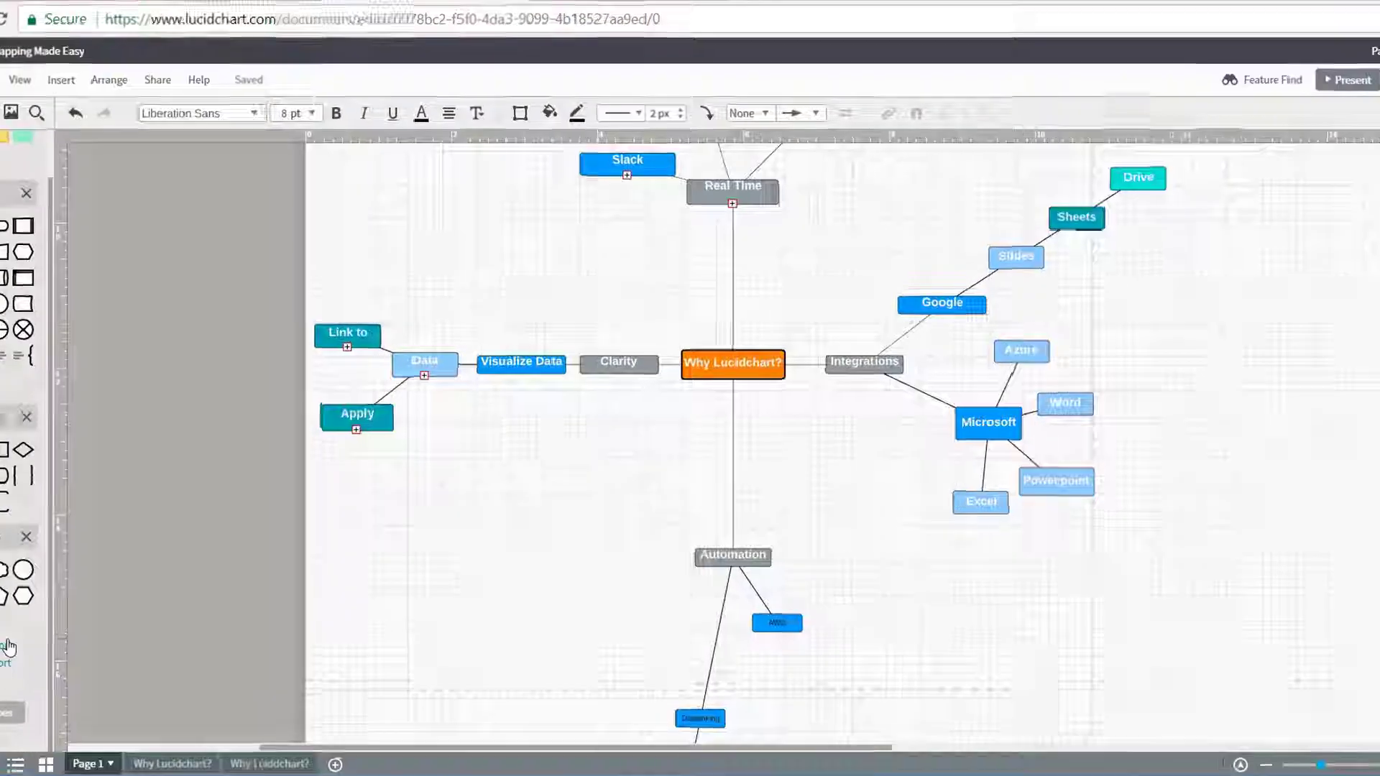
left_click(569, 405)
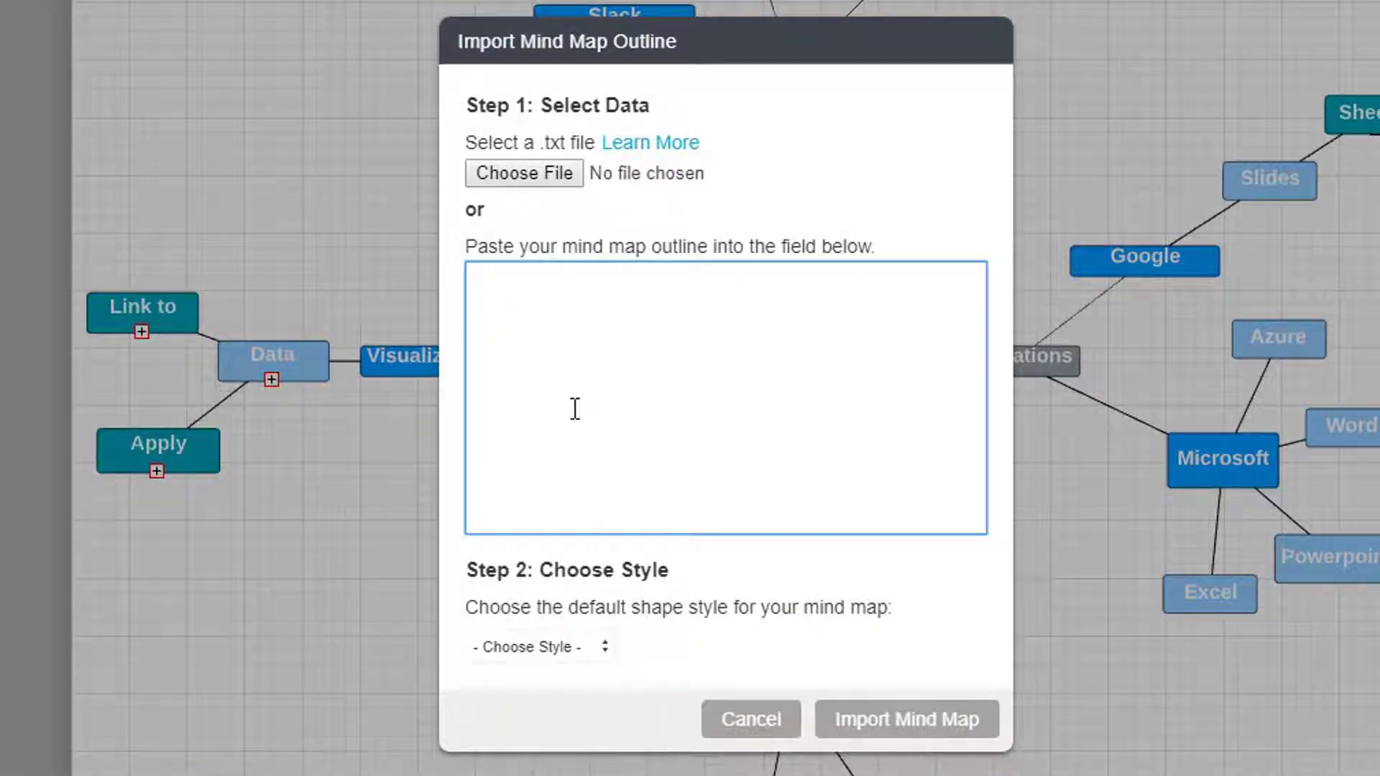
key("ctrl+v")
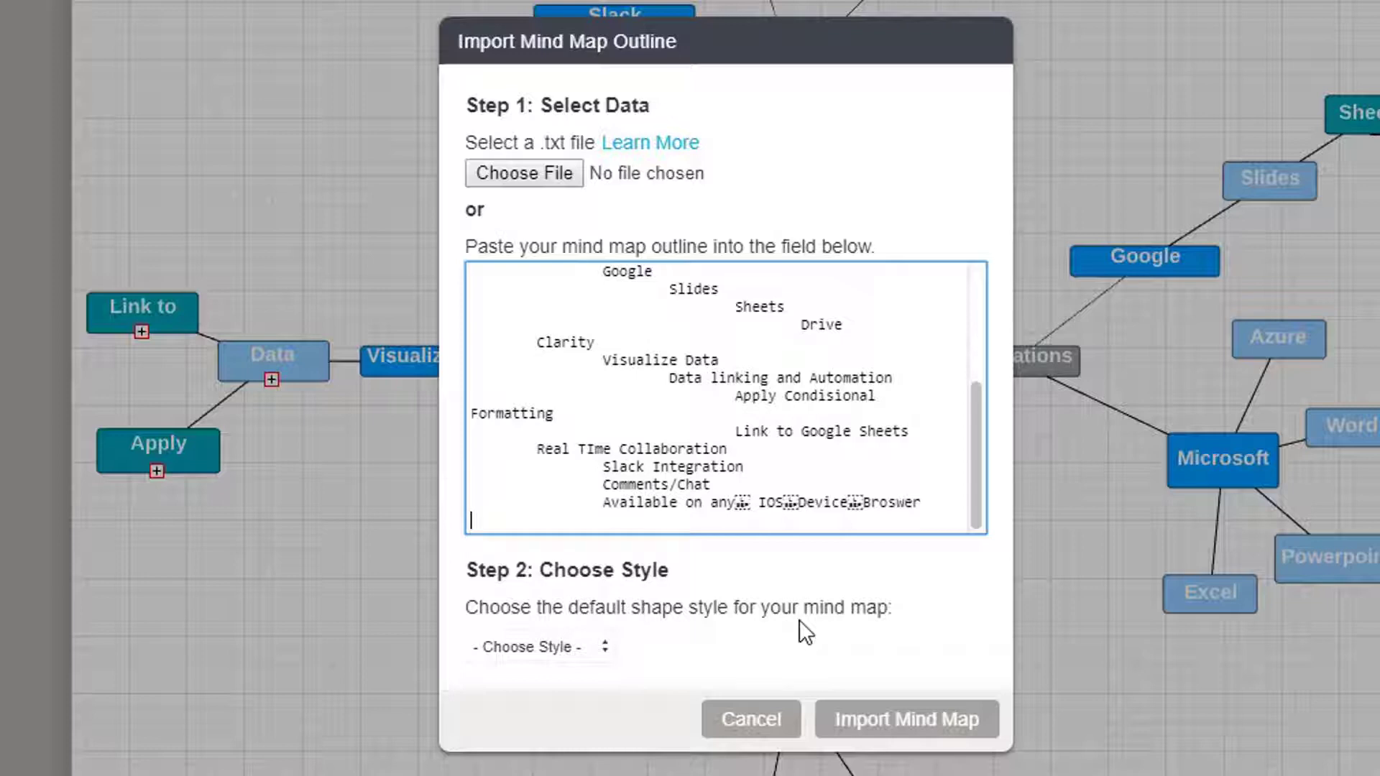
left_click(591, 647)
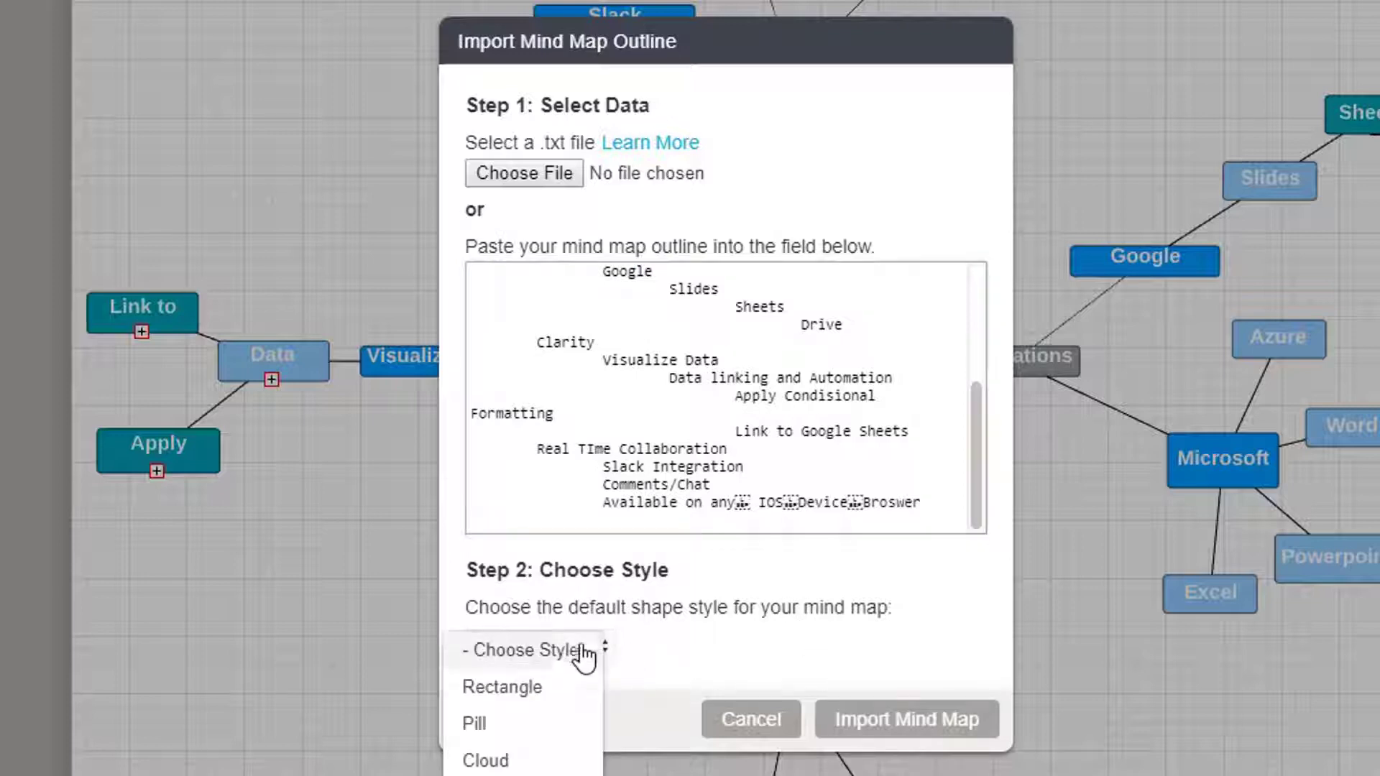
left_click(549, 764)
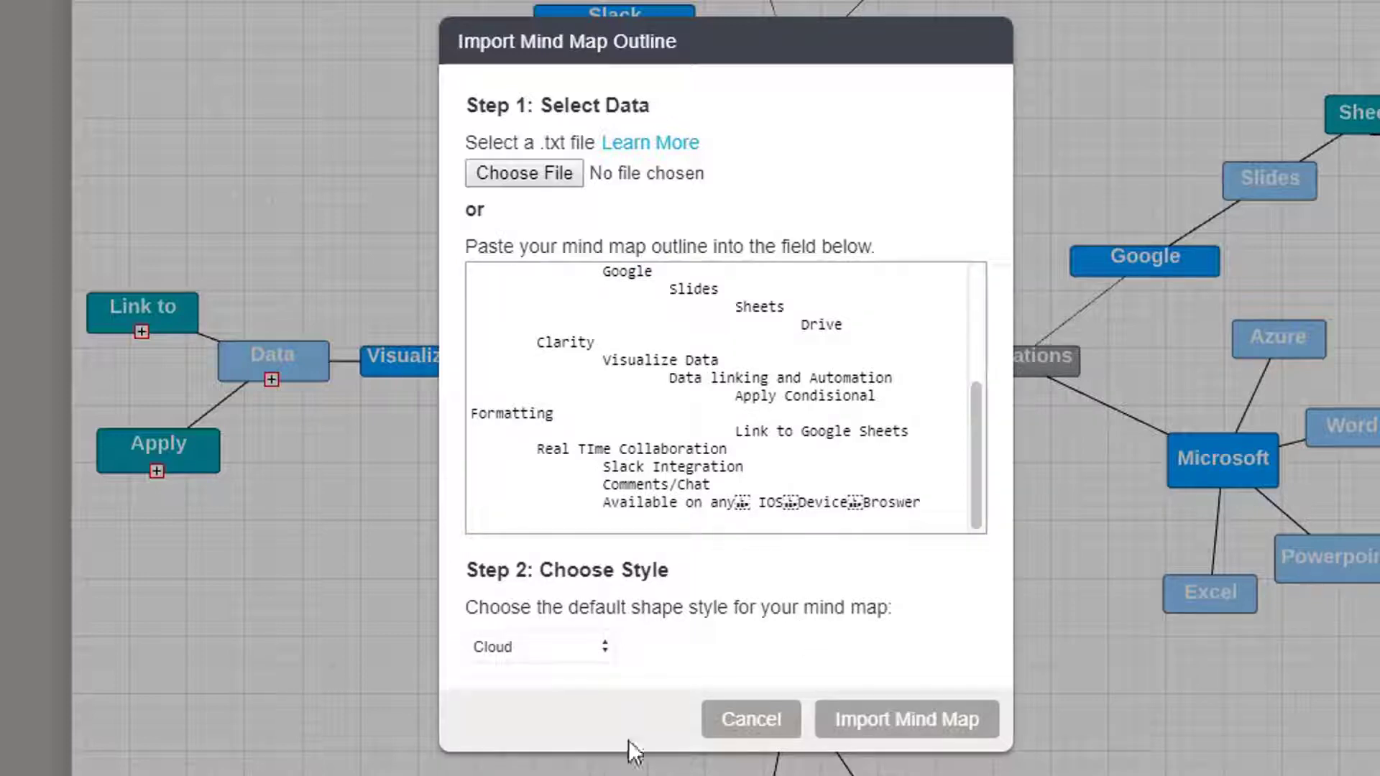
left_click(907, 720)
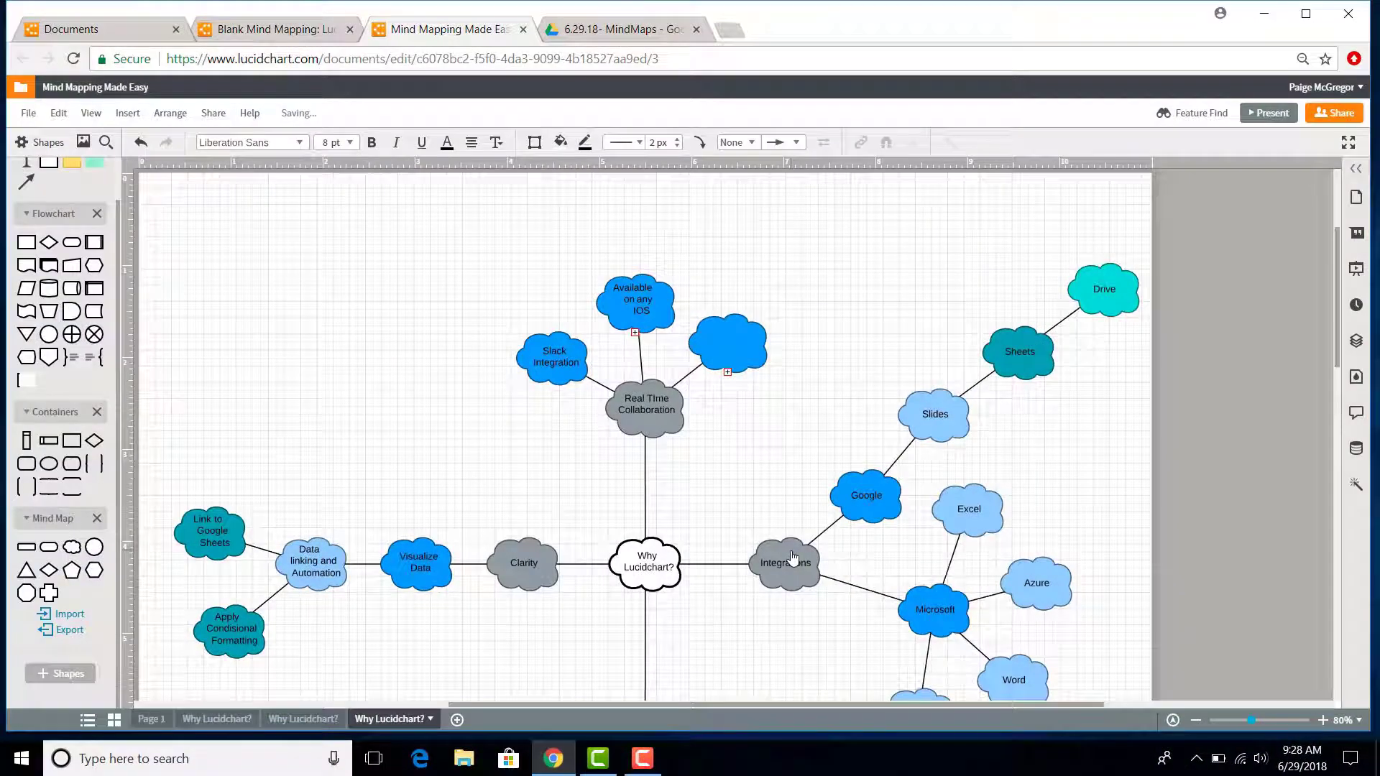
scroll(792, 555, "down", 5)
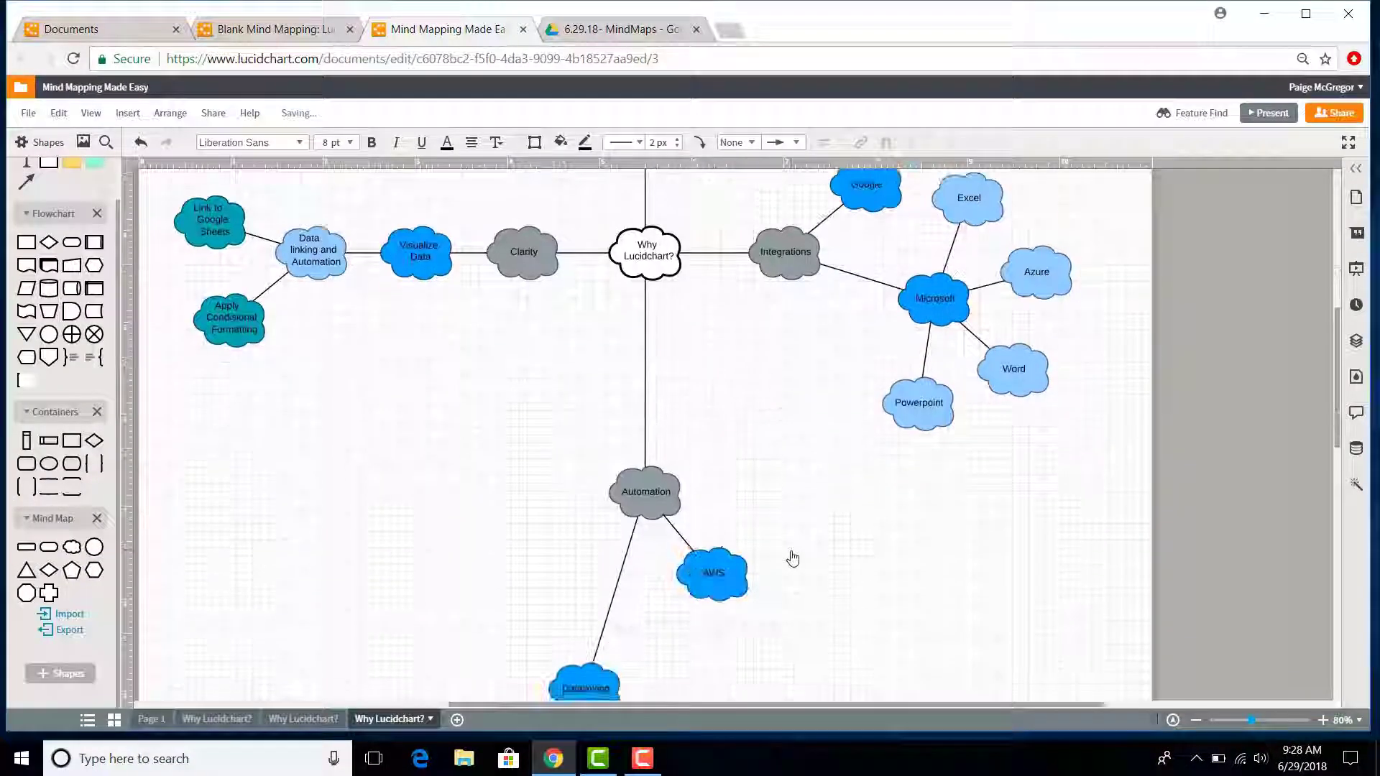
scroll(793, 555, "up", 3)
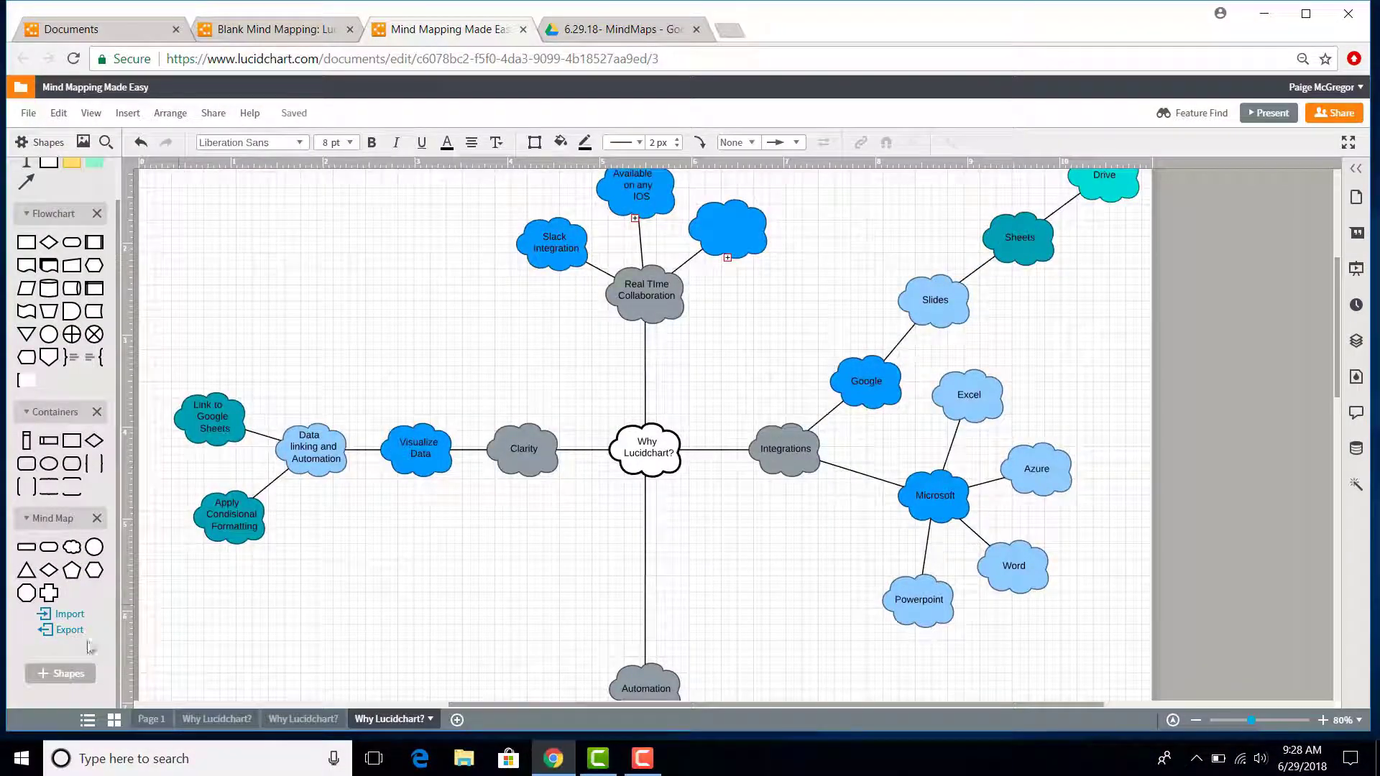